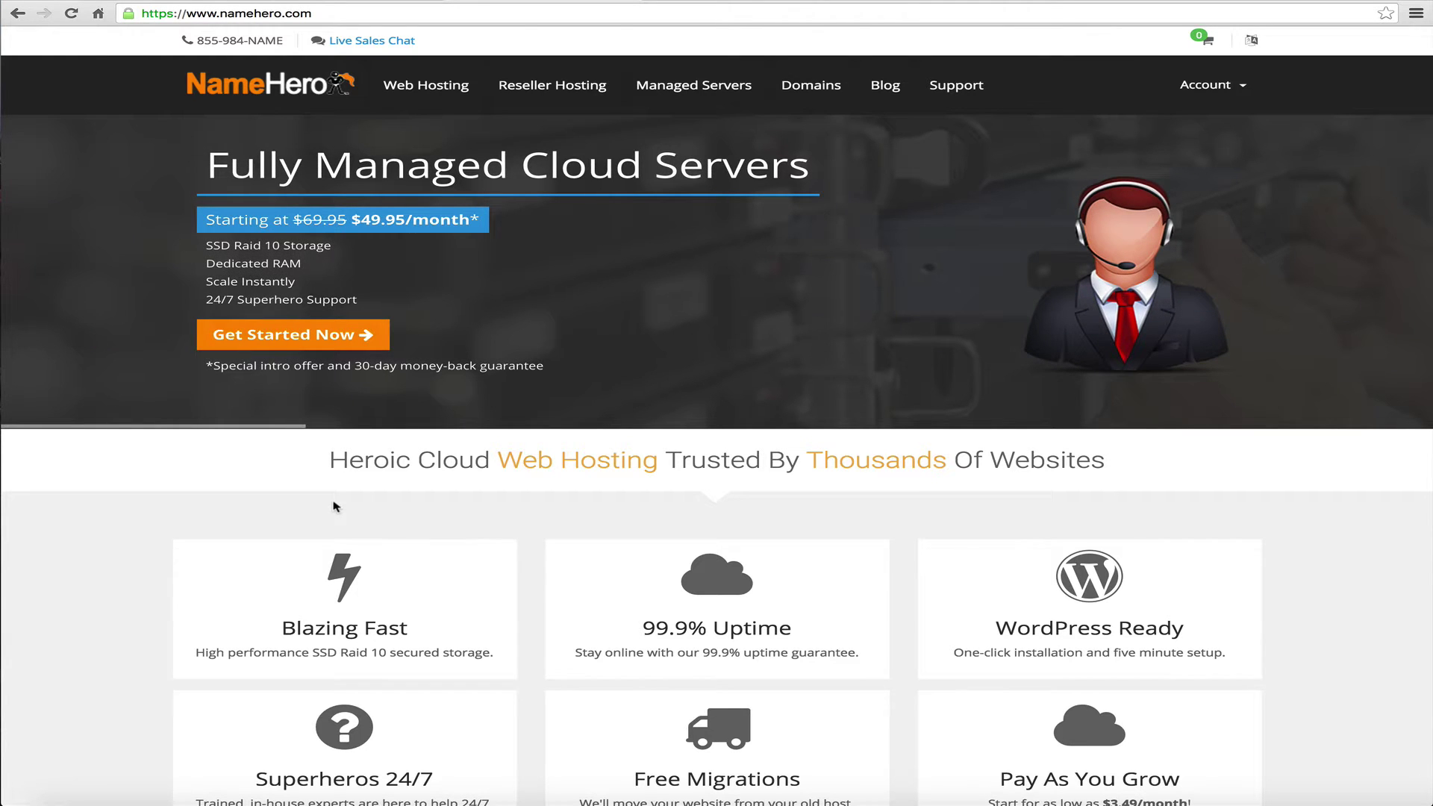
Step: Return to The Best Cloud Web Hosting offer and bring up the Starter plan's billing-term options
{"action": "left_click", "coordinate": [40, 242]}
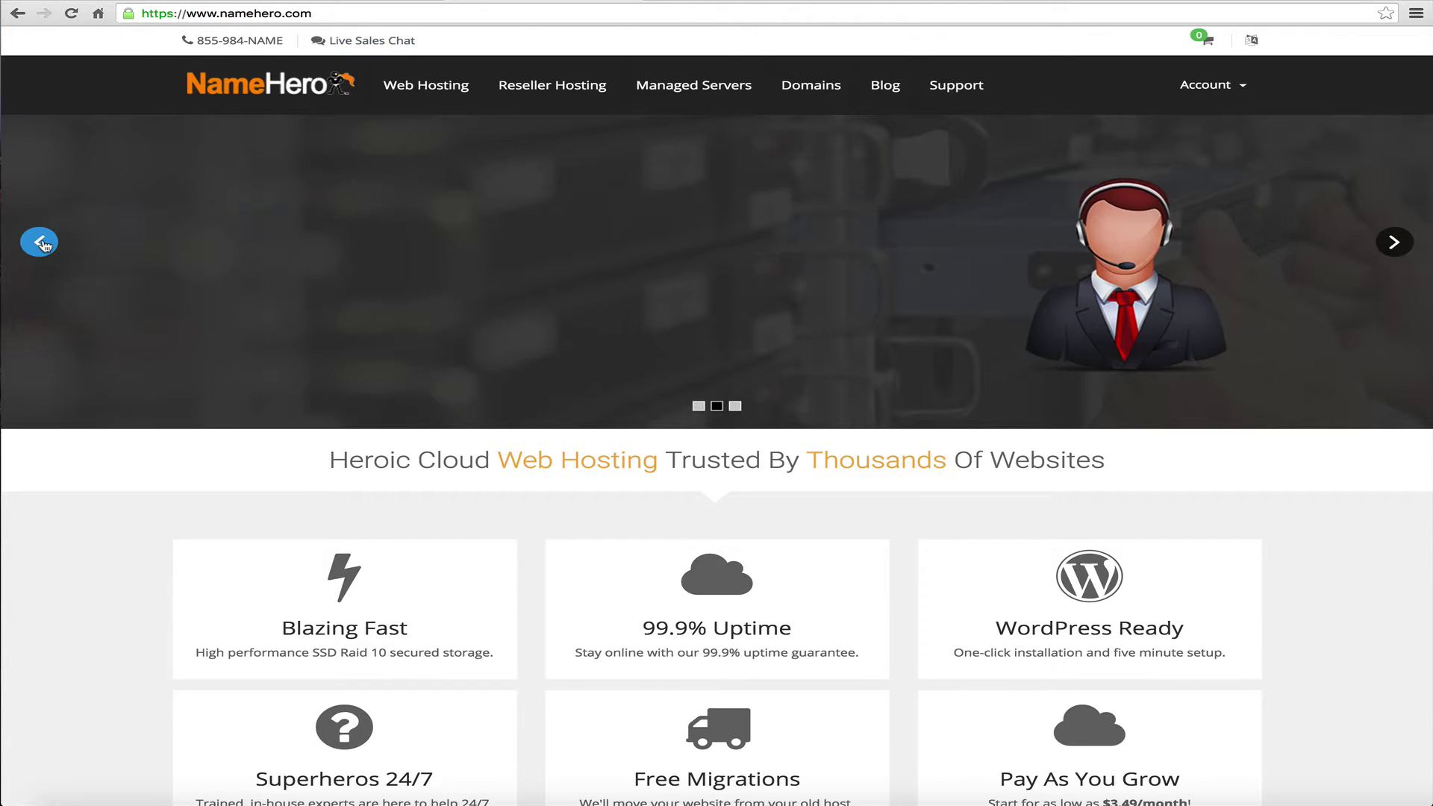
{"action": "left_click", "coordinate": [47, 245]}
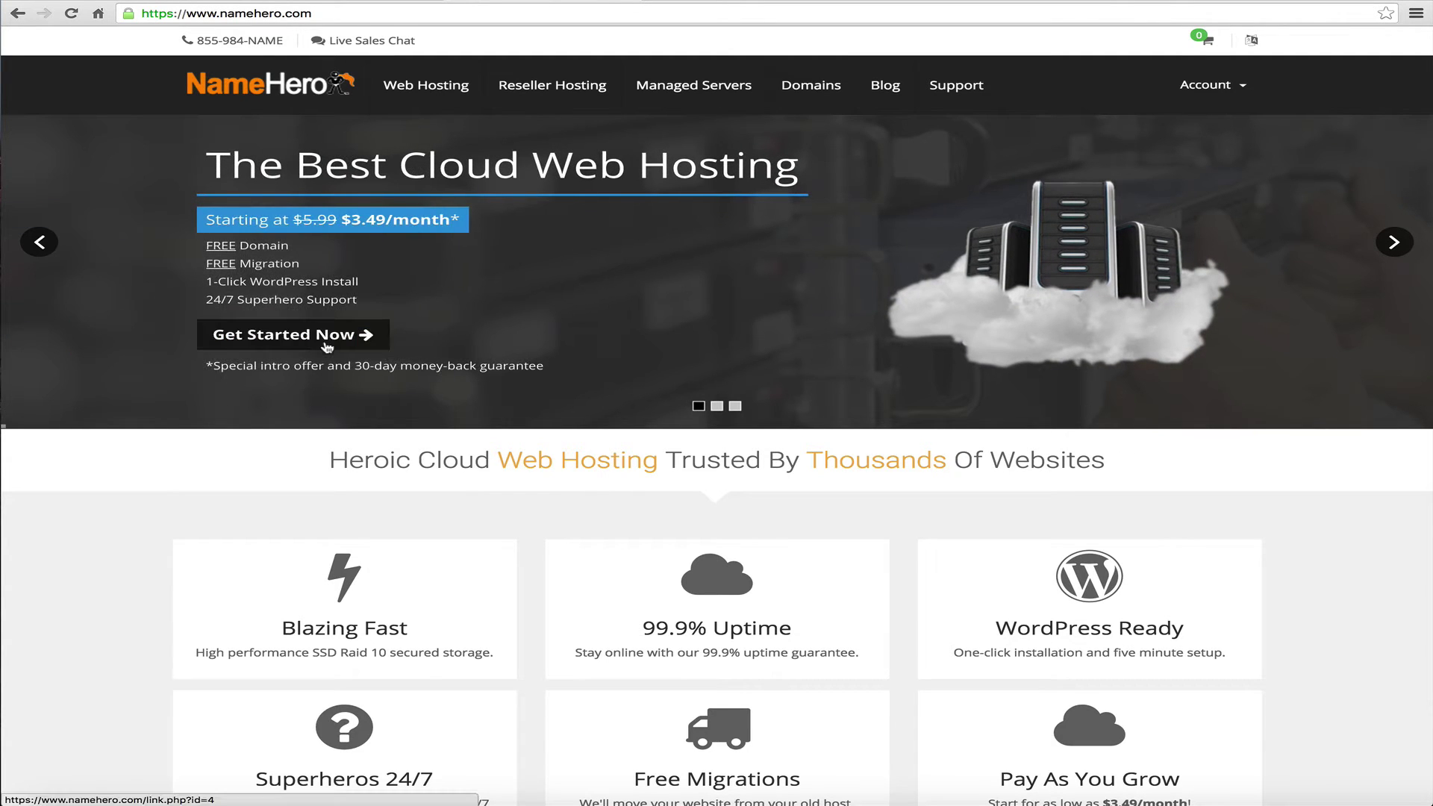
{"action": "left_click", "coordinate": [326, 336]}
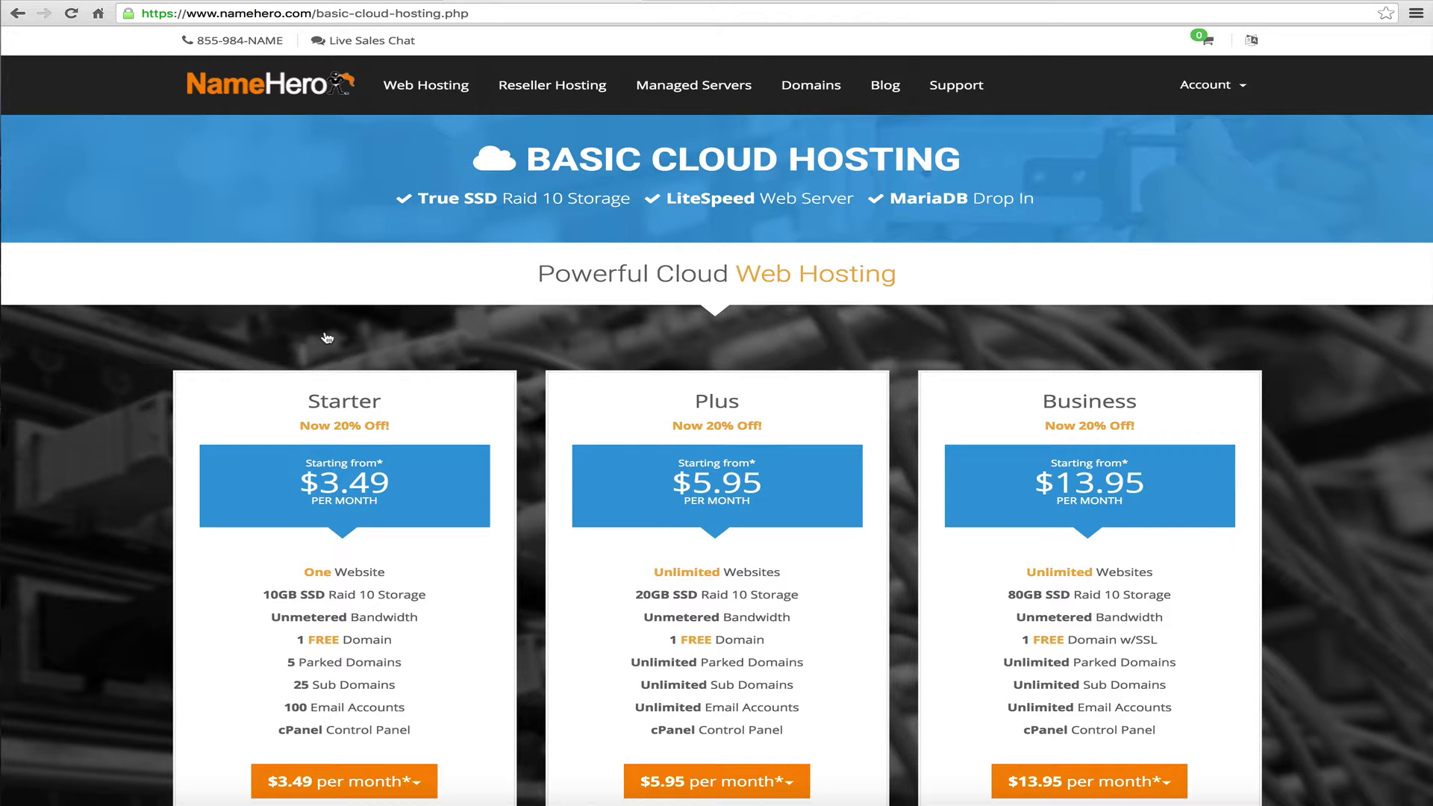
{"action": "scroll", "coordinate": [326, 336], "scroll_direction": "down", "scroll_amount": 3}
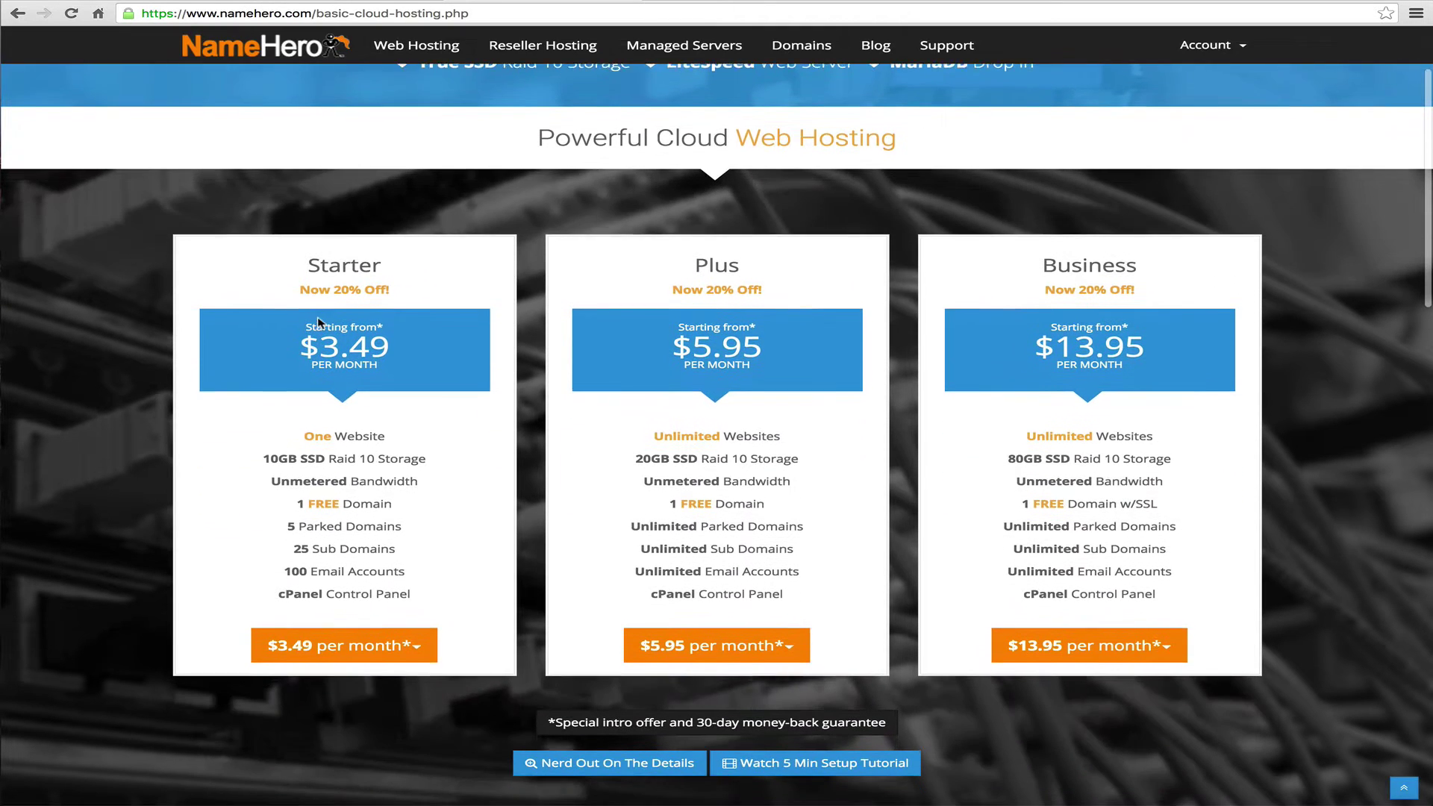
{"action": "scroll", "coordinate": [305, 418], "scroll_direction": "down", "scroll_amount": 1}
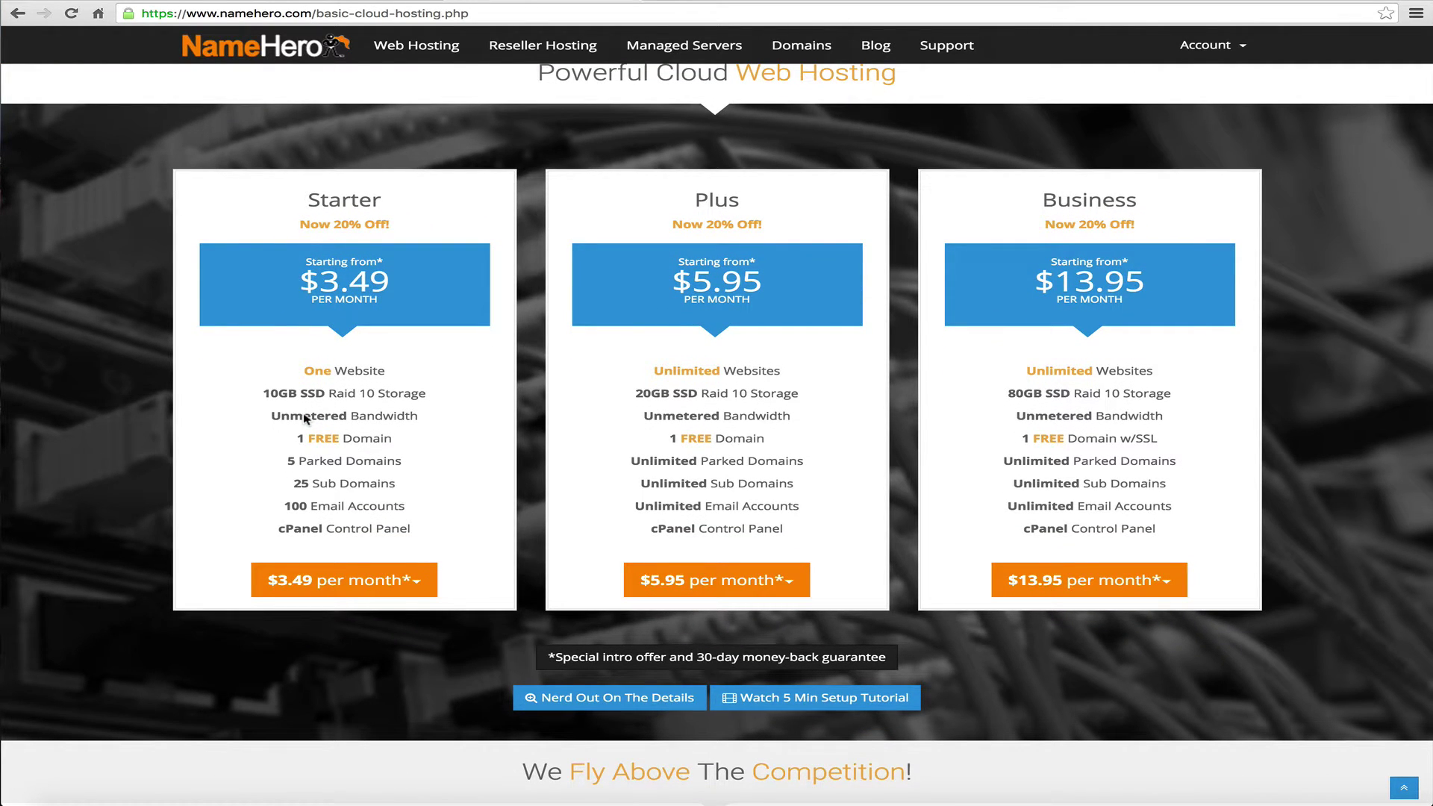
{"action": "left_click", "coordinate": [422, 581]}
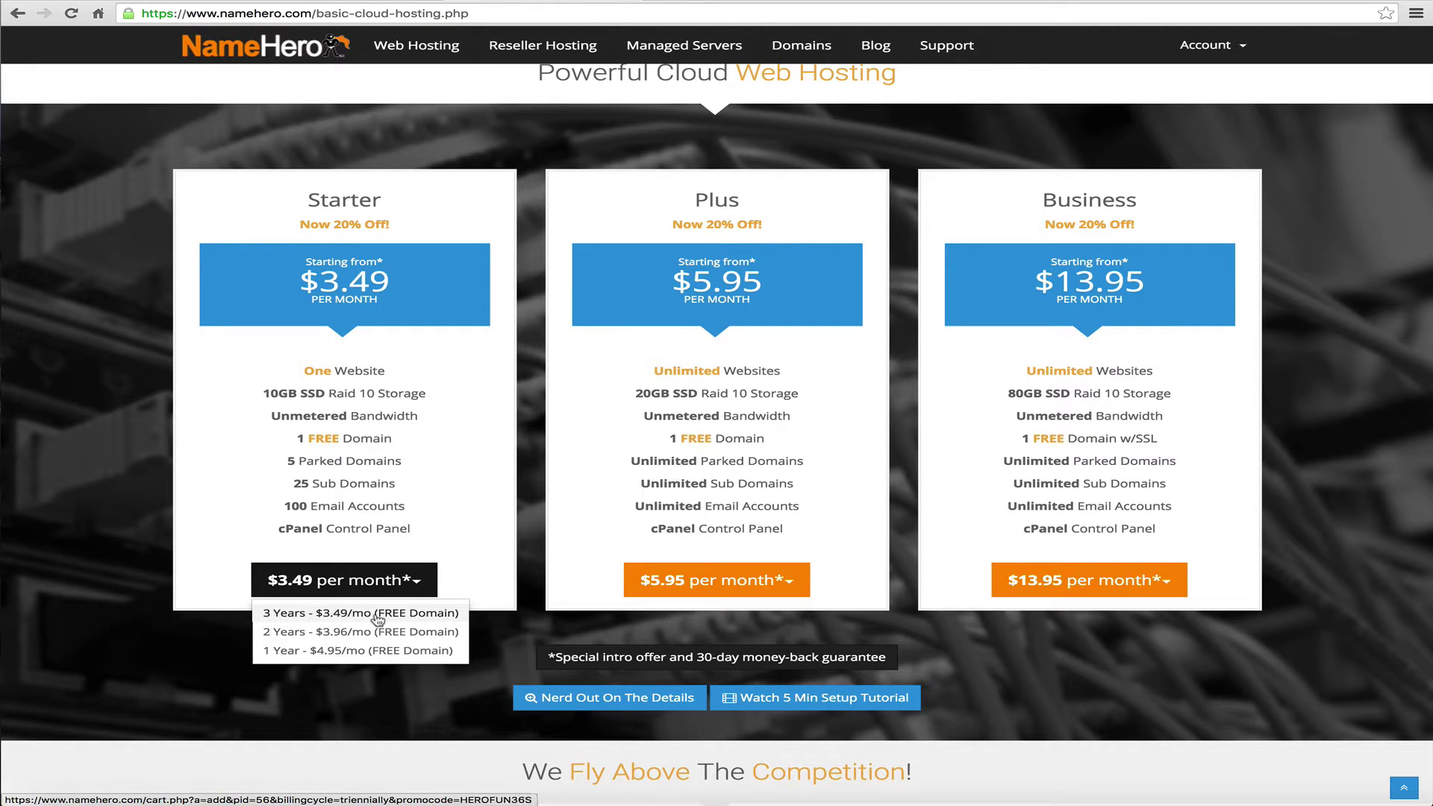
Step: Order Starter on the 3-year term and choose to use an existing domain
{"action": "left_click", "coordinate": [376, 618]}
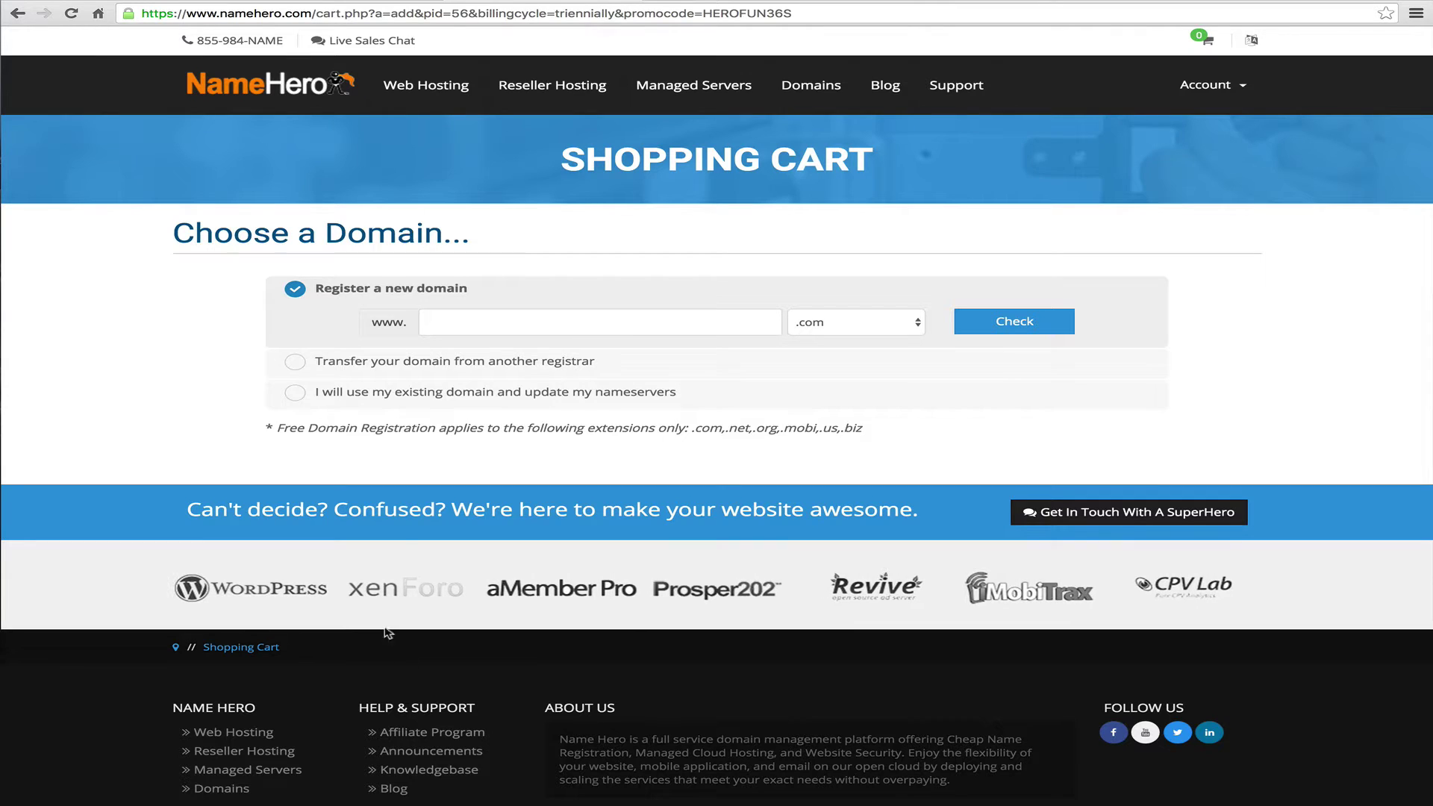
{"action": "left_click", "coordinate": [403, 392]}
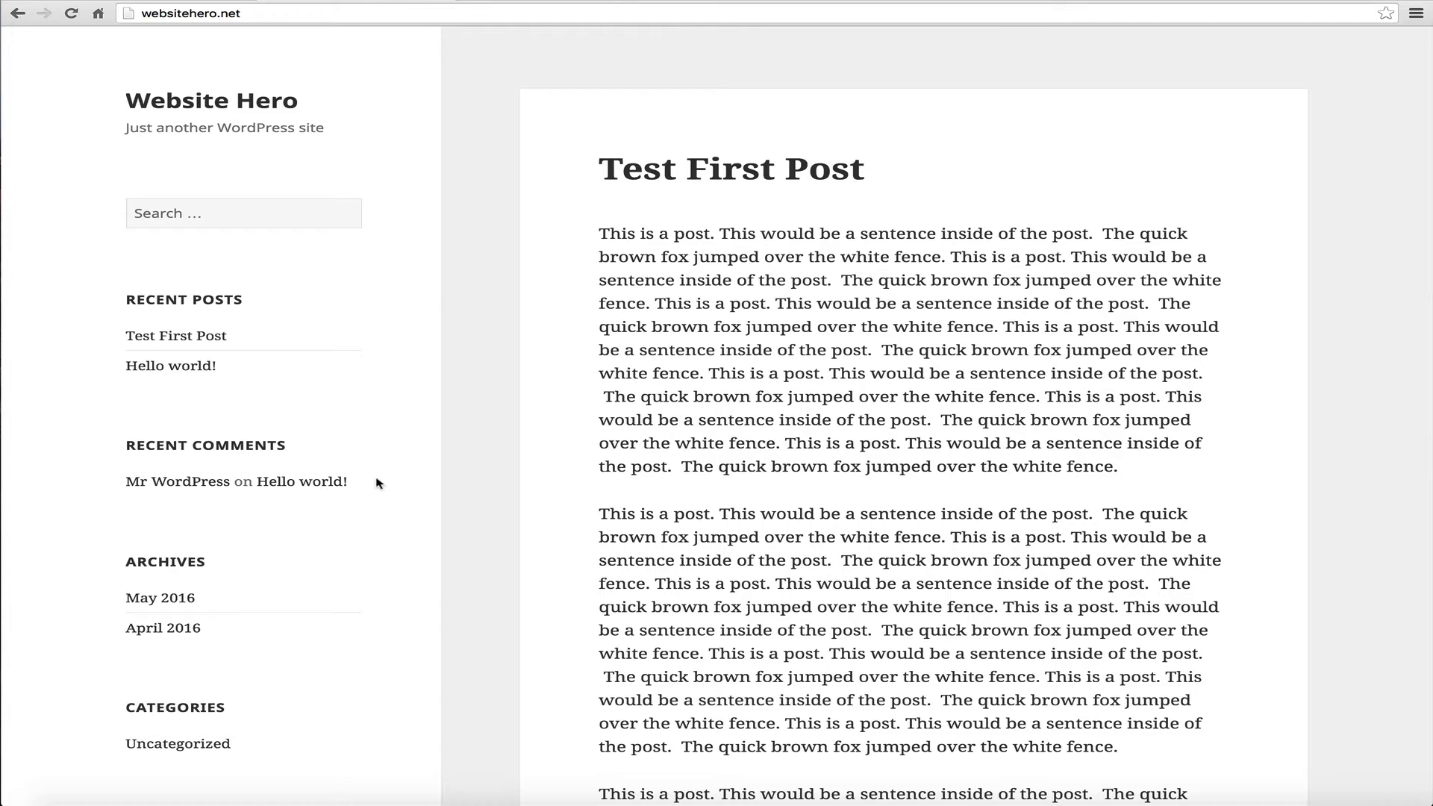
{"action": "key", "text": "ctrl+plus"}
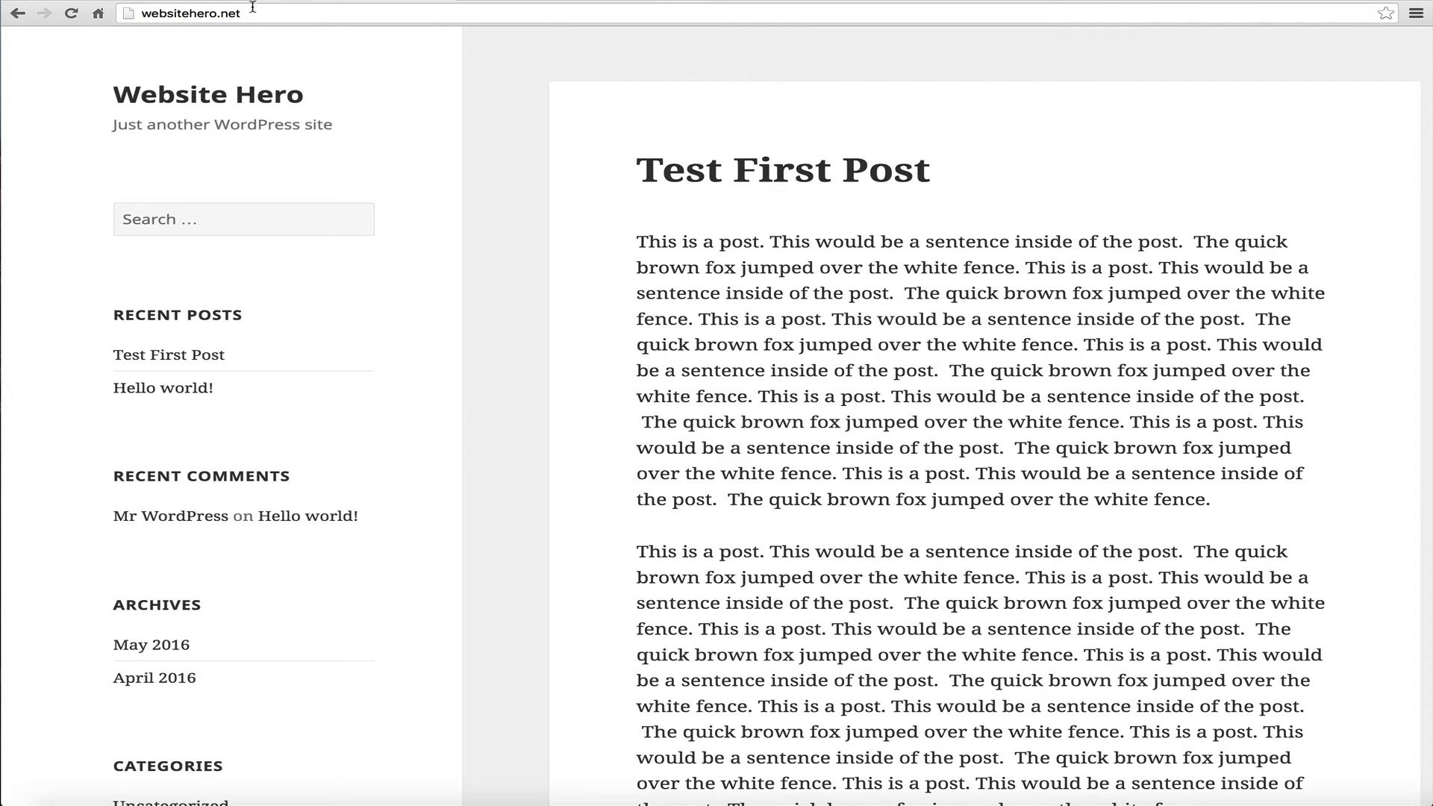
{"action": "left_click", "coordinate": [251, 13]}
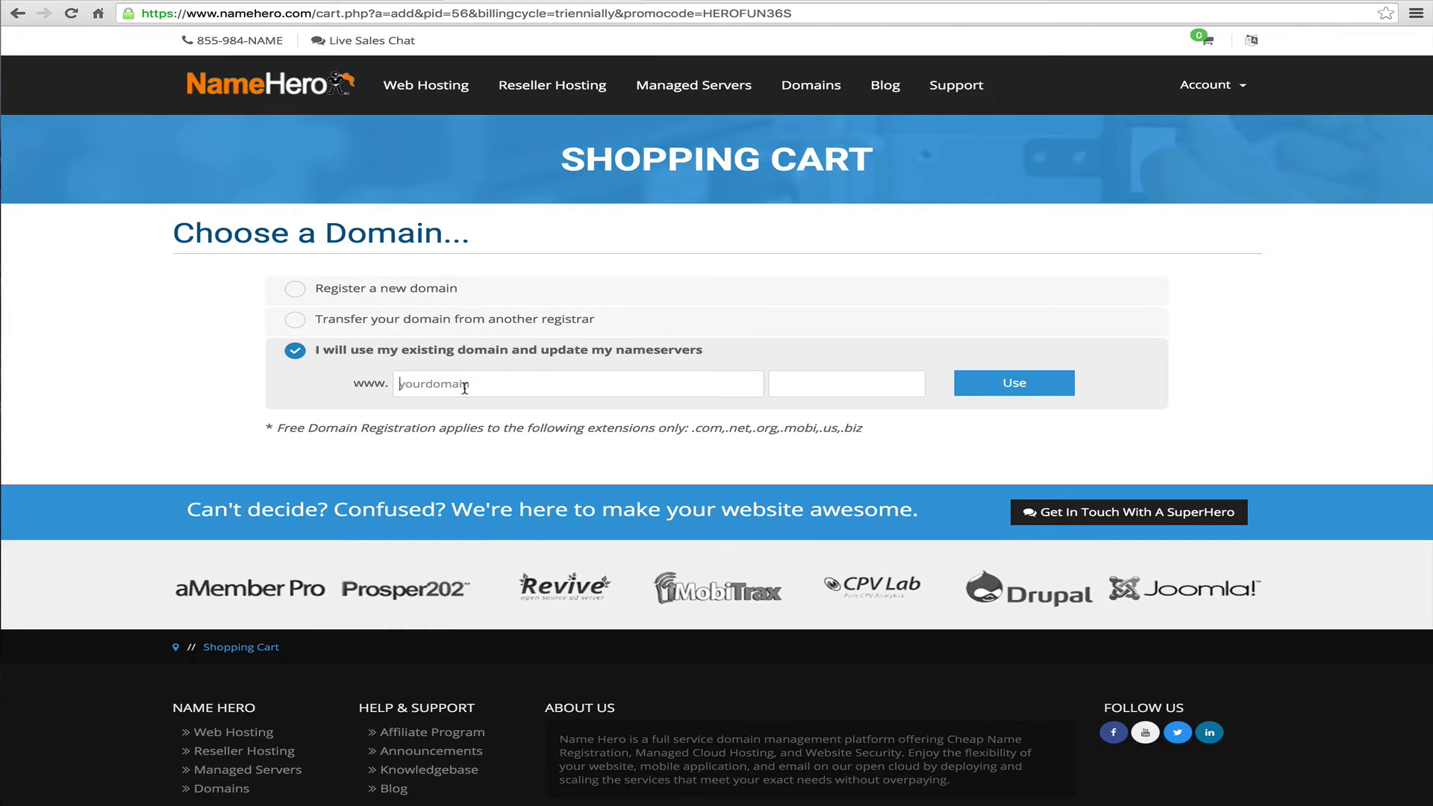
{"action": "type", "text": "http://websitehero.net"}
{"action": "key", "text": "BackSpace"}
{"action": "key", "text": "BackSpace"}
{"action": "key", "text": "BackSpace"}
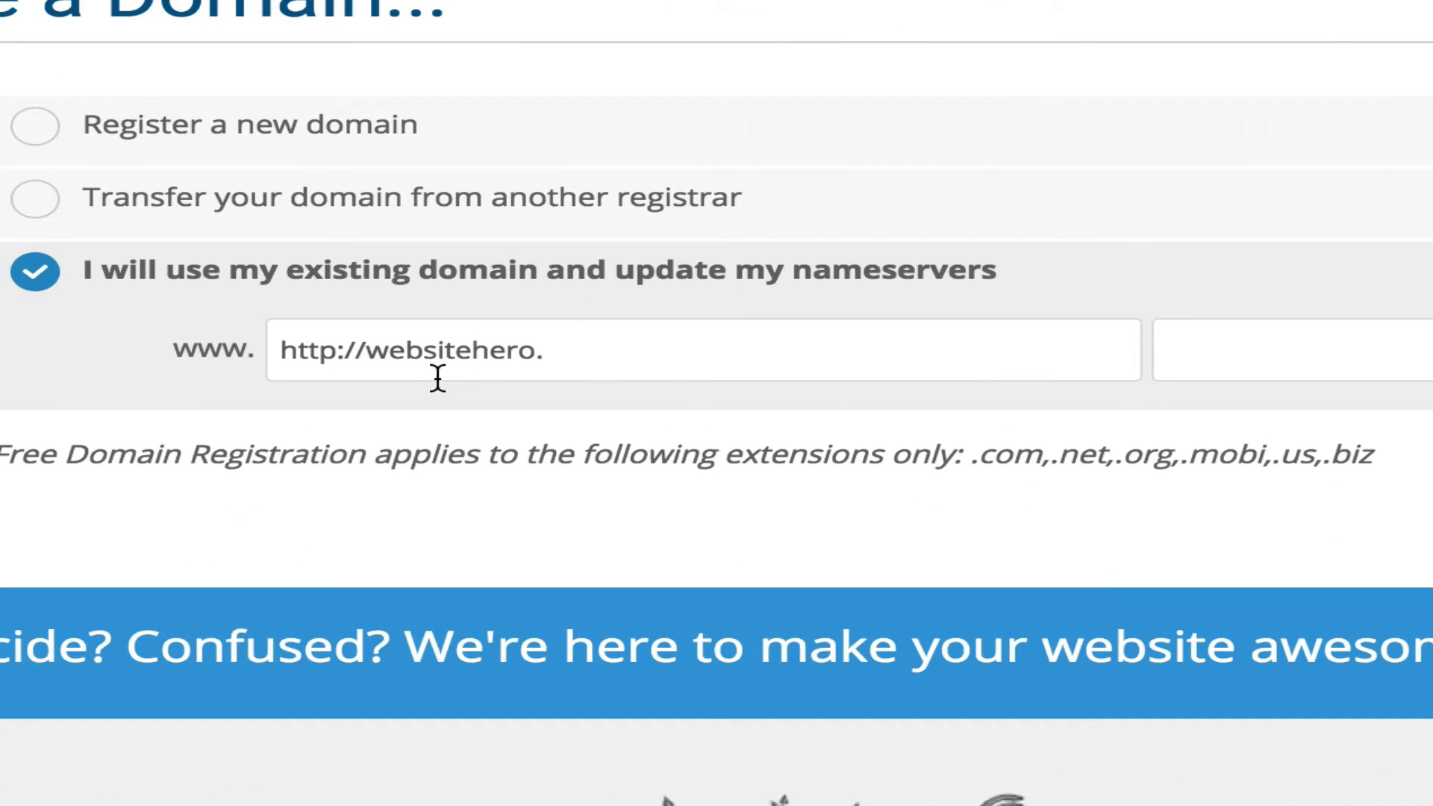
{"action": "key", "text": "BackSpace"}
{"action": "left_click_drag", "start_coordinate": [375, 351], "coordinate": [192, 342]}
{"action": "key", "text": "BackSpace"}
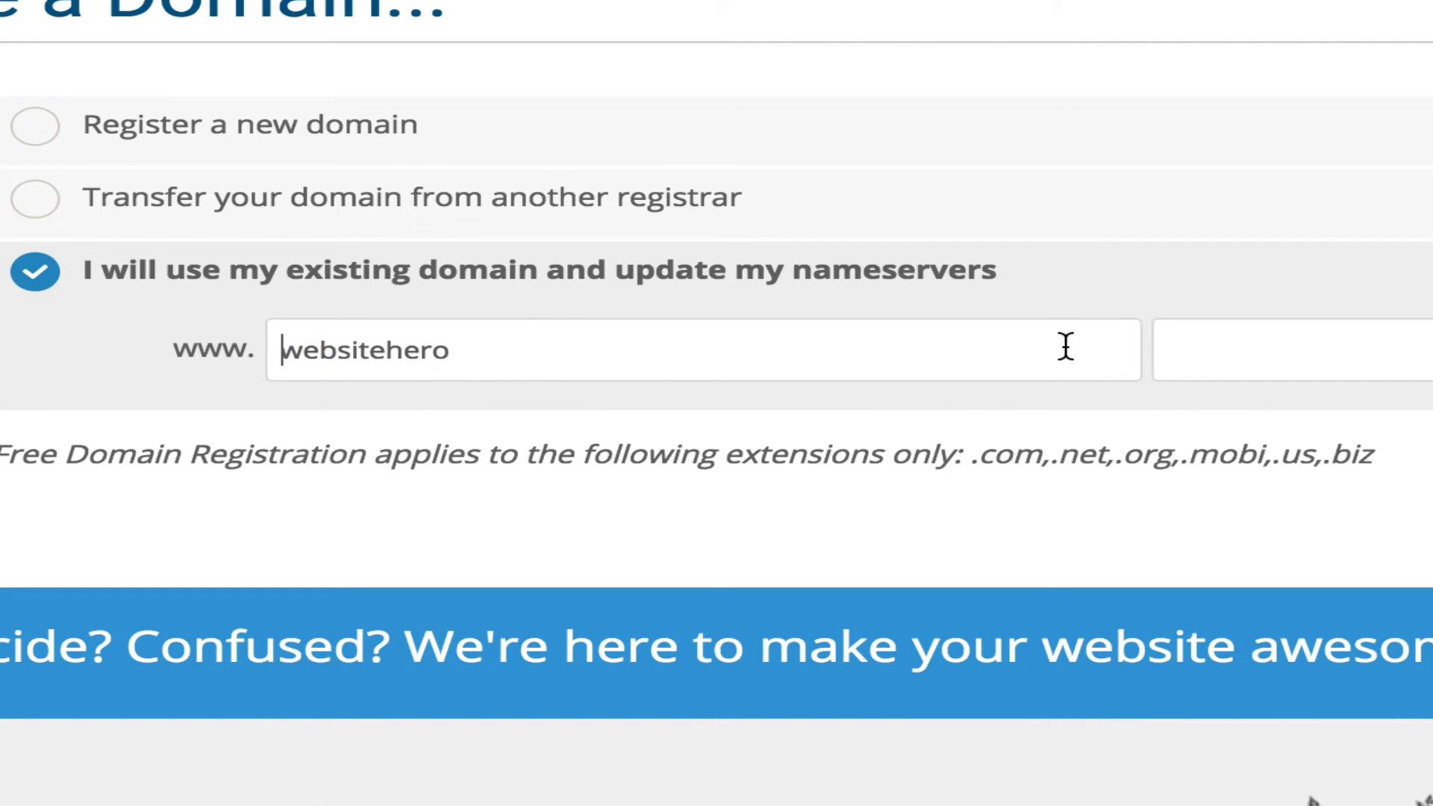
{"action": "left_click", "coordinate": [1269, 339]}
{"action": "type", "text": "net"}
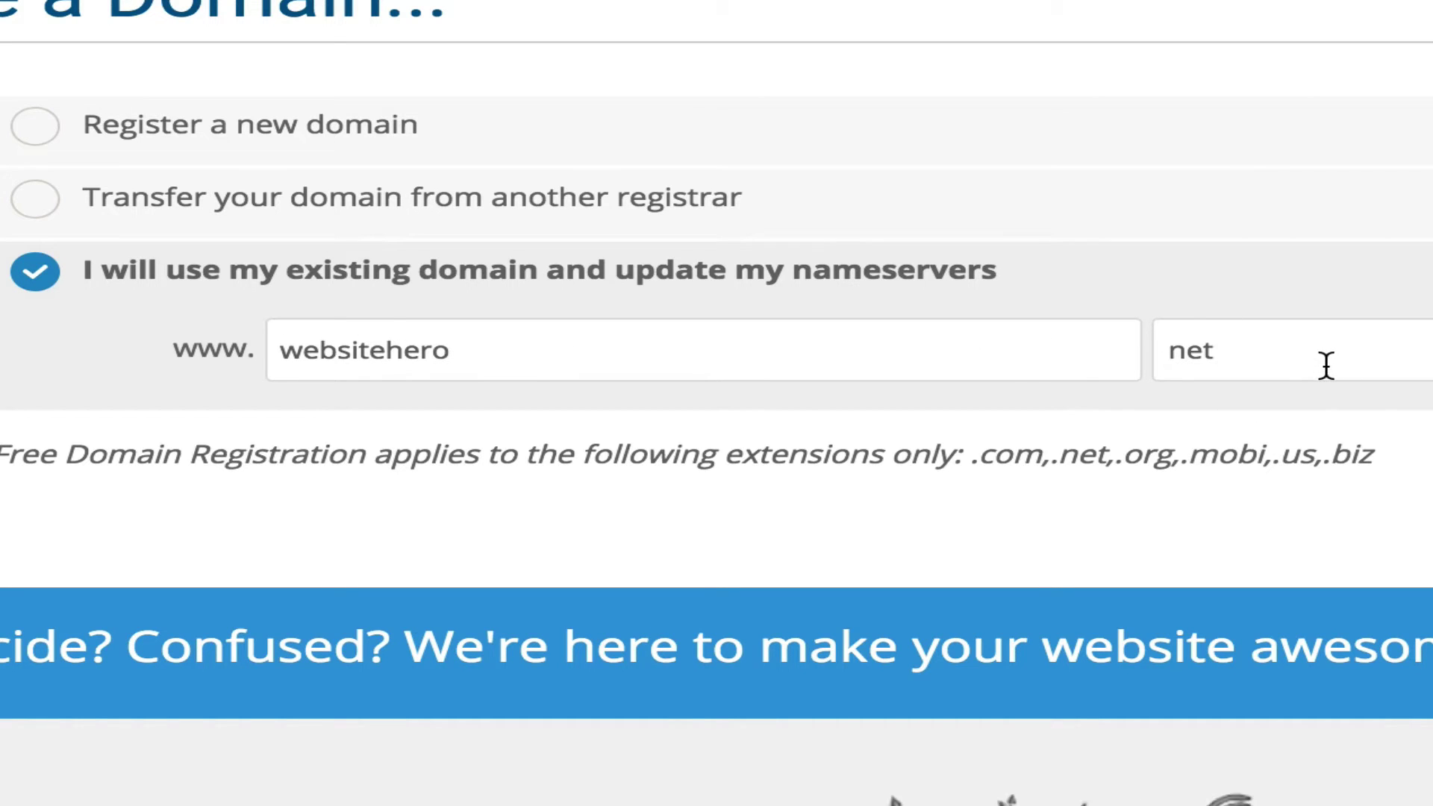
Step: Confirm websitehero.net for the order and continue past the addons to Review & Checkout
{"action": "left_click", "coordinate": [1028, 380]}
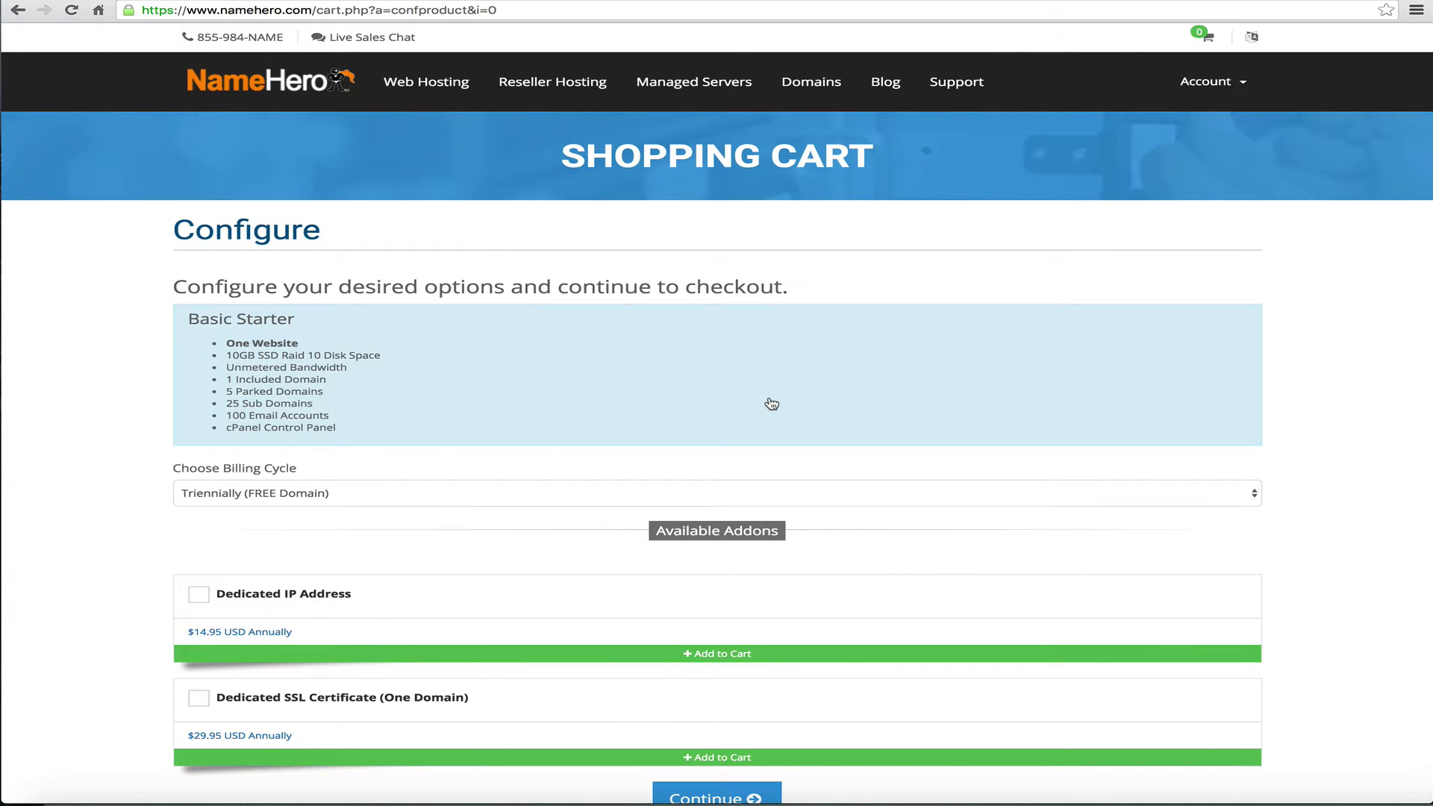
{"action": "scroll", "coordinate": [397, 496], "scroll_direction": "down", "scroll_amount": 2}
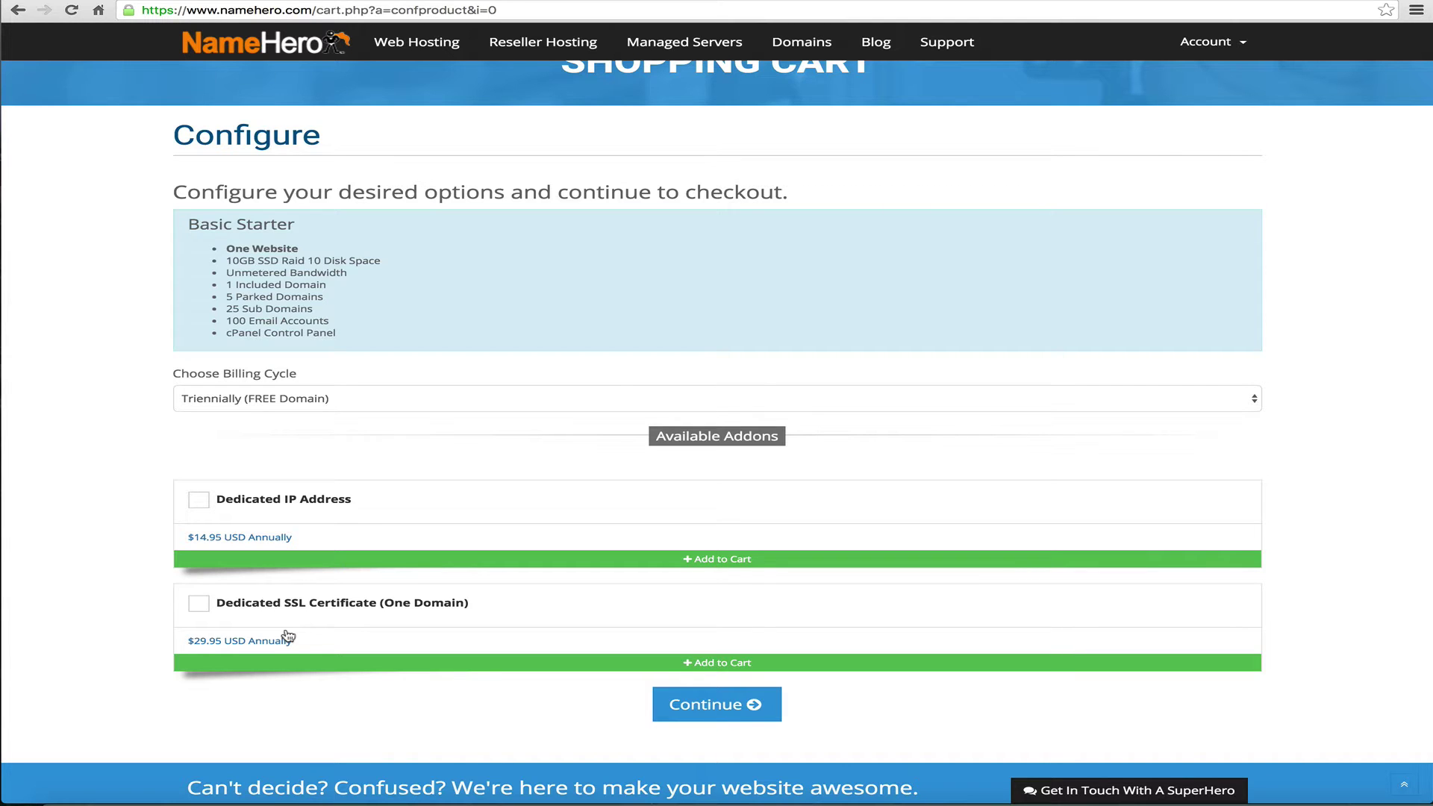
{"action": "left_click", "coordinate": [717, 702]}
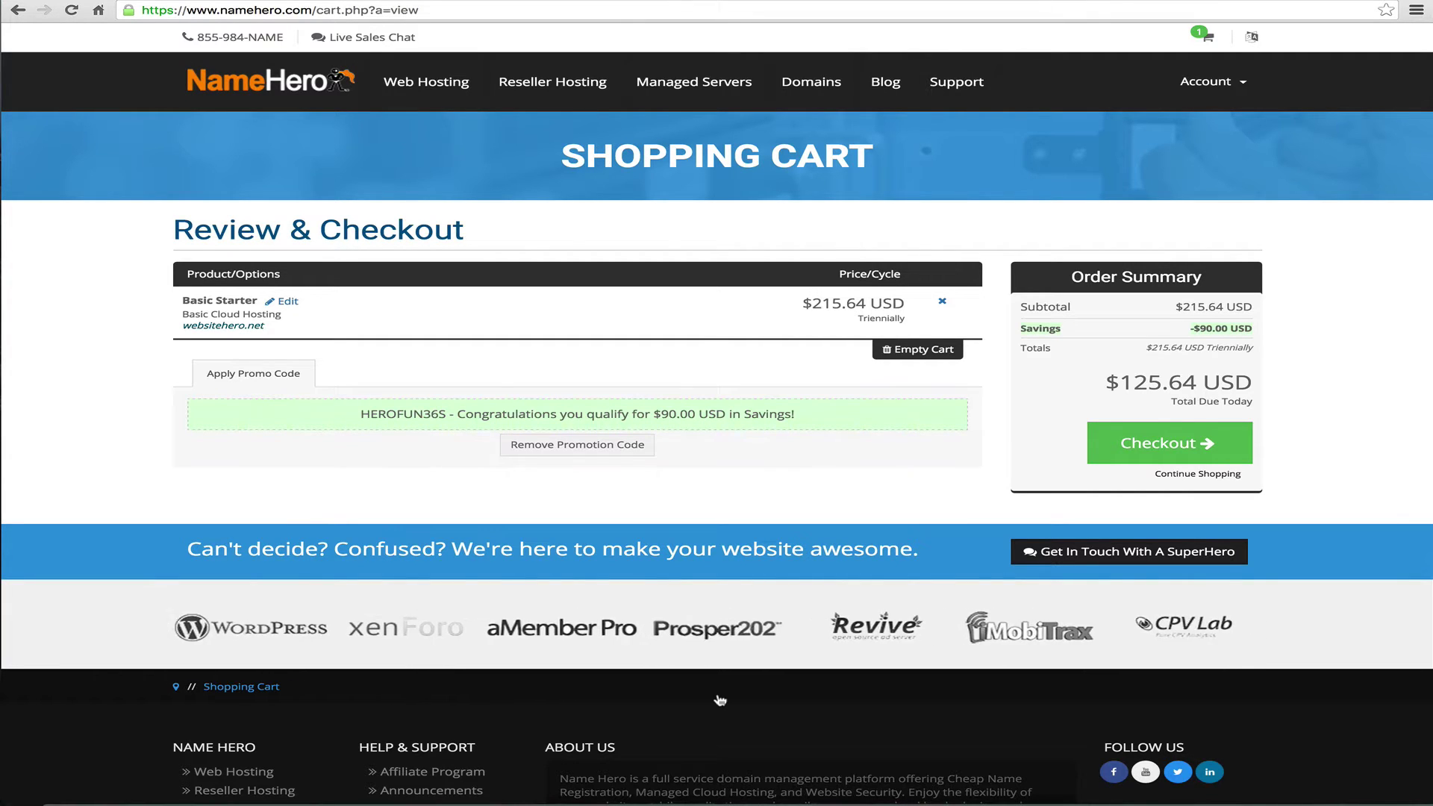
Step: From the client area's cloud hosting list, open the websitehero.net Basic Starter details
{"action": "left_click", "coordinate": [1339, 0]}
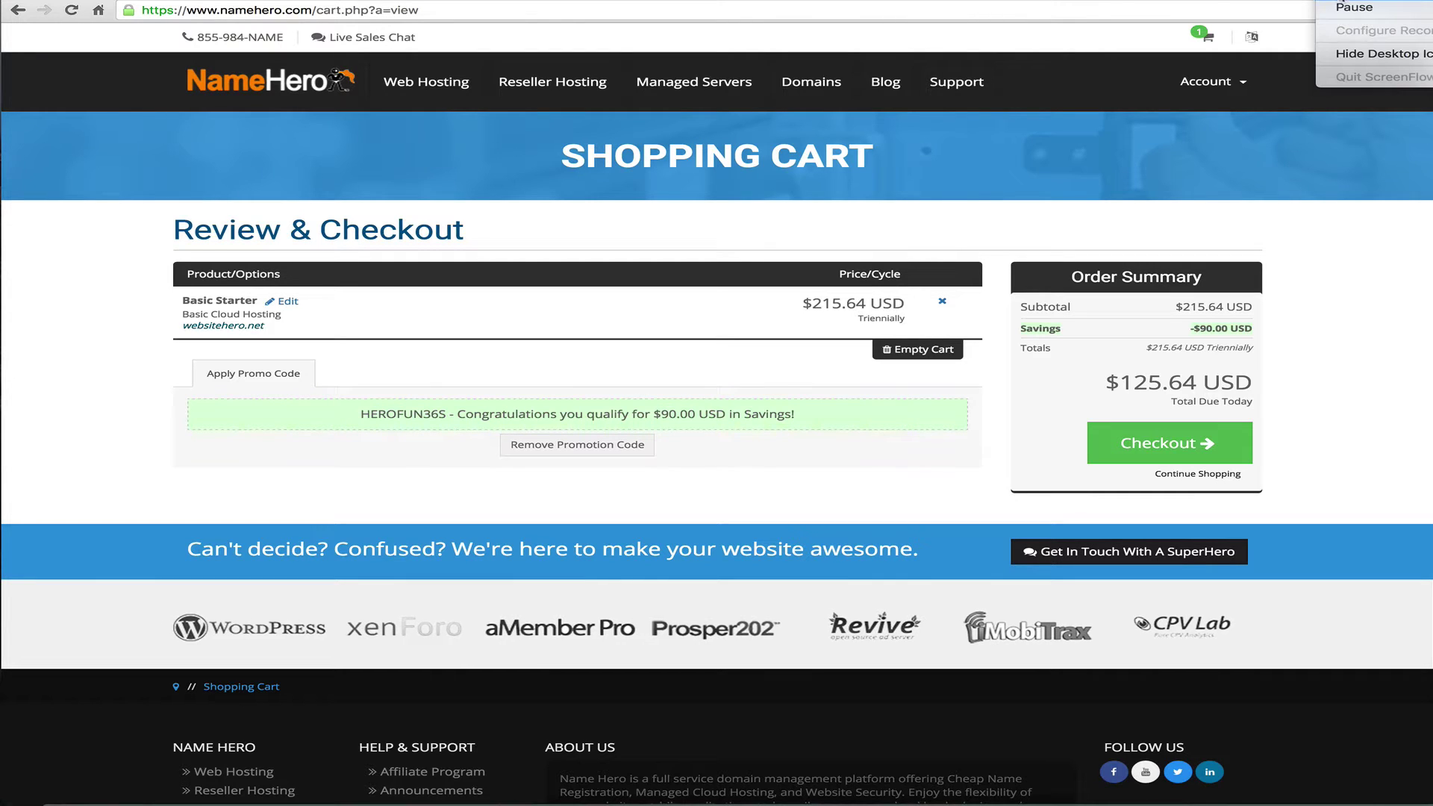
{"action": "left_click", "coordinate": [1340, 6]}
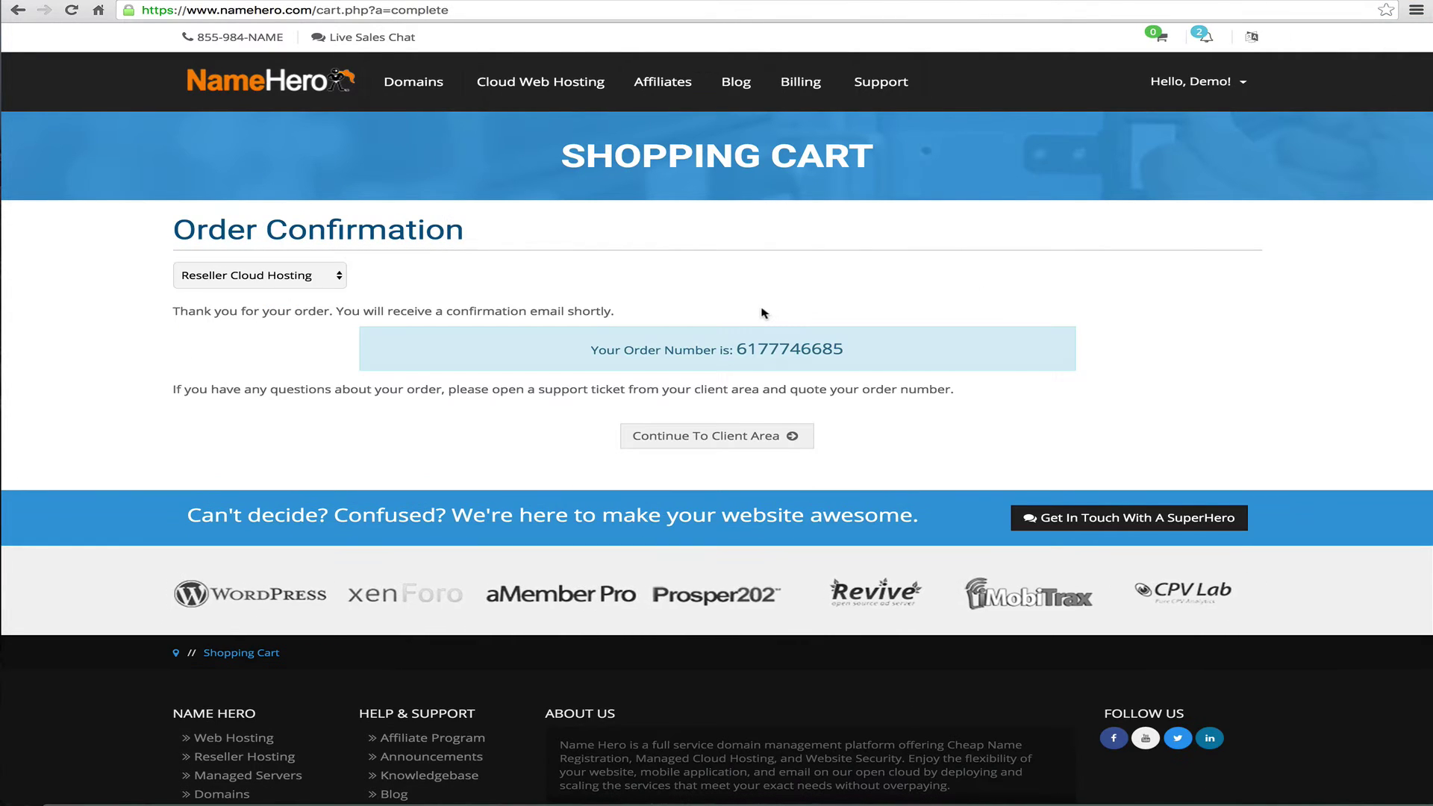
{"action": "left_click", "coordinate": [671, 446]}
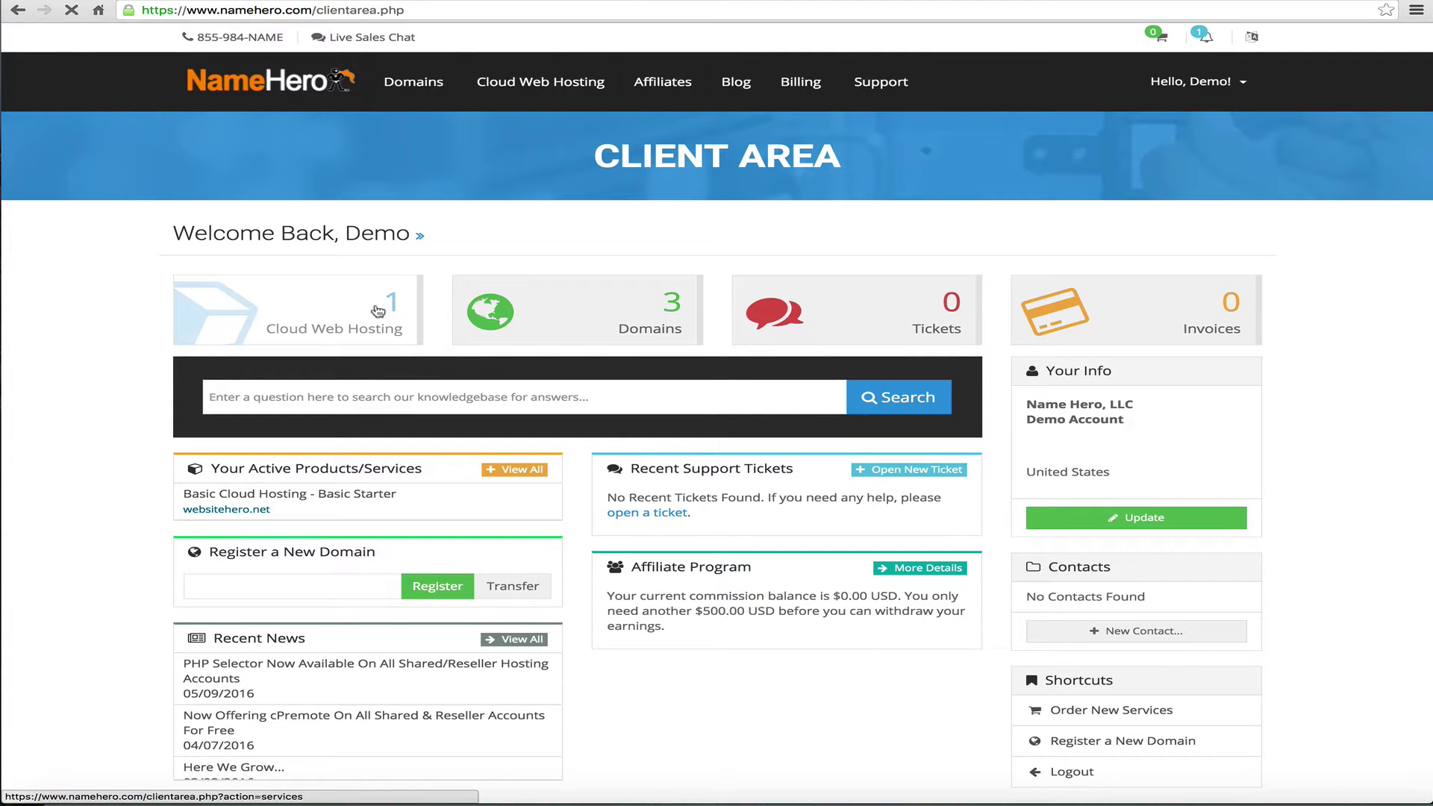
{"action": "left_click", "coordinate": [379, 311]}
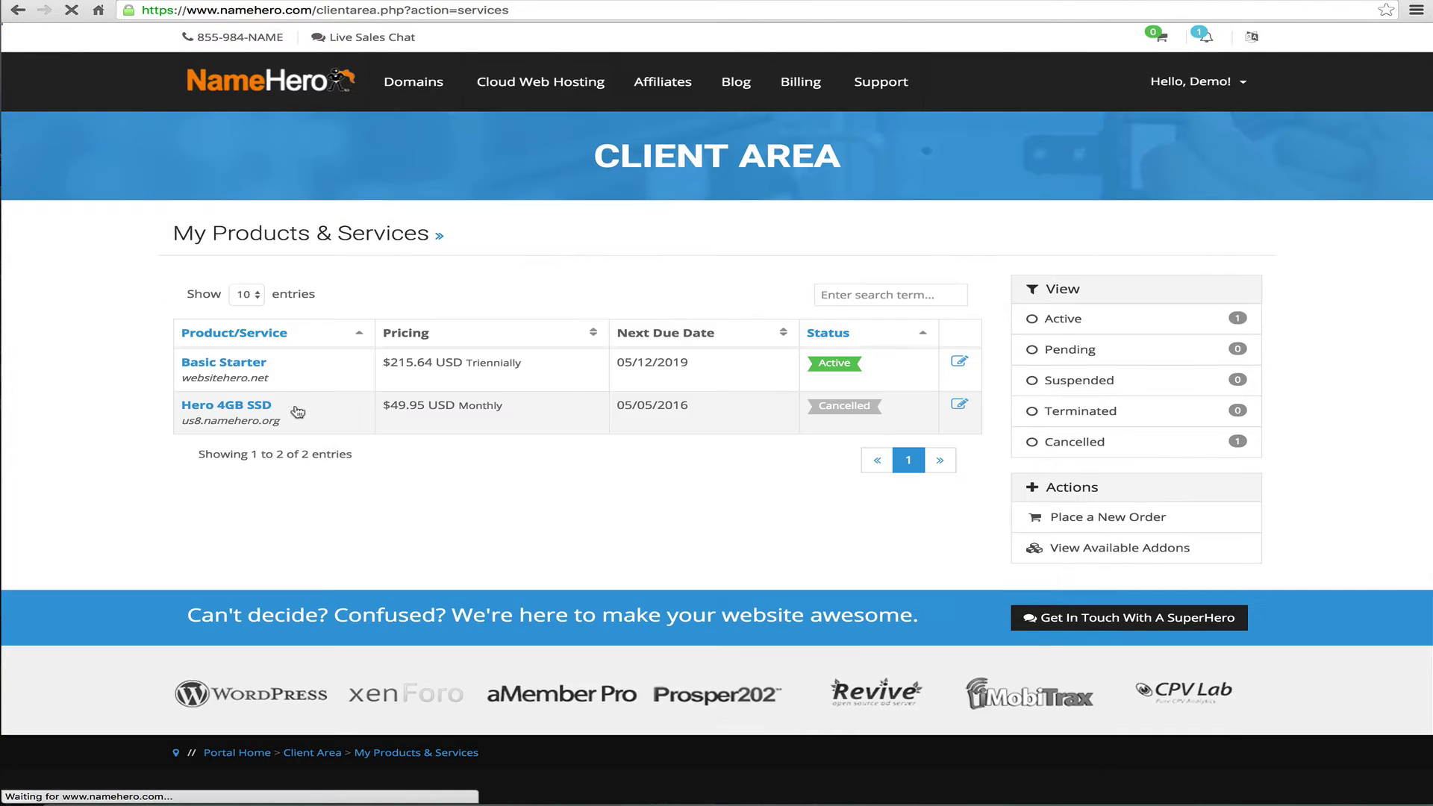
{"action": "left_click", "coordinate": [253, 367]}
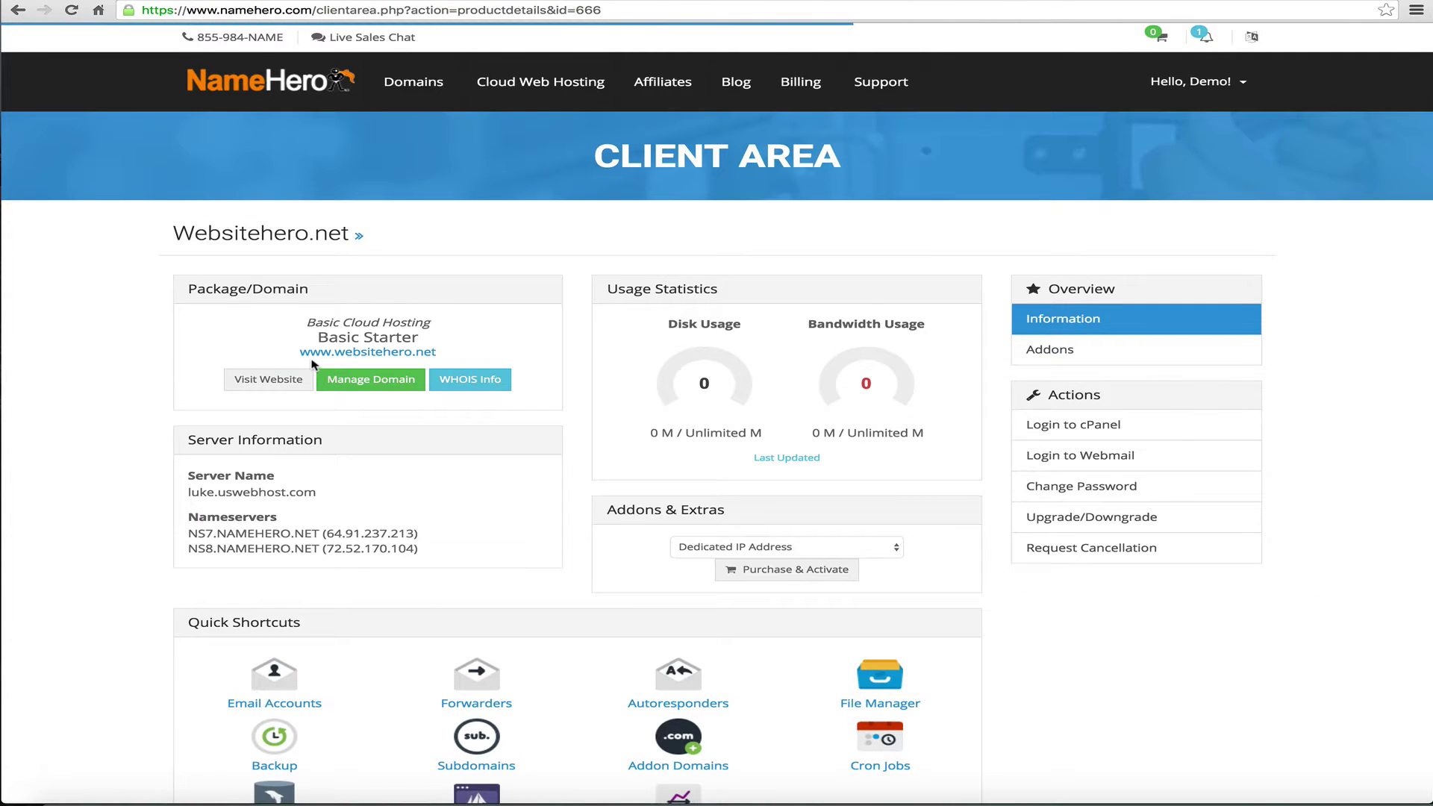
{"action": "scroll", "coordinate": [313, 366], "scroll_direction": "down", "scroll_amount": 2}
{"action": "scroll", "coordinate": [312, 362], "scroll_direction": "down", "scroll_amount": 2}
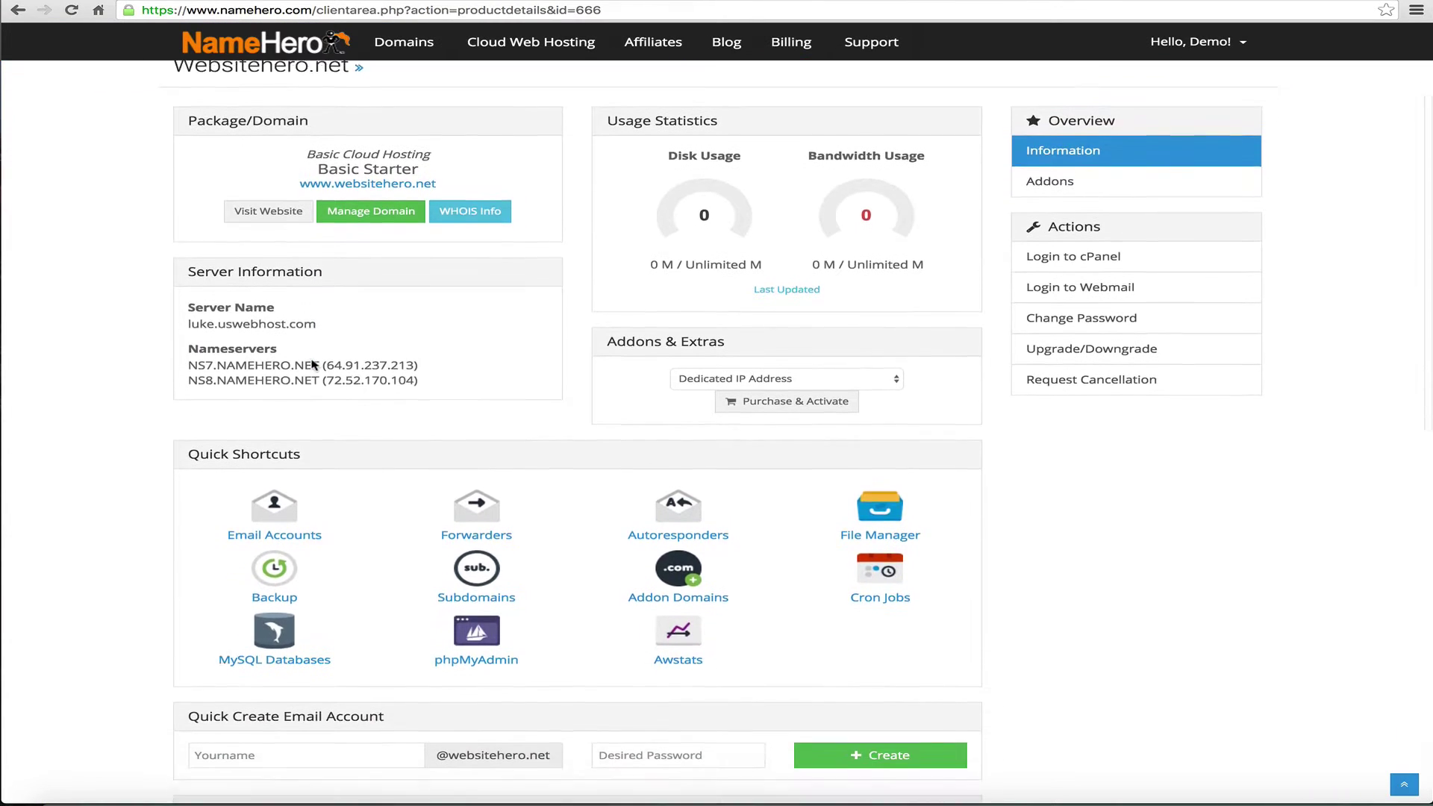
{"action": "scroll", "coordinate": [312, 359], "scroll_direction": "up", "scroll_amount": 1}
{"action": "scroll", "coordinate": [313, 360], "scroll_direction": "up", "scroll_amount": 1}
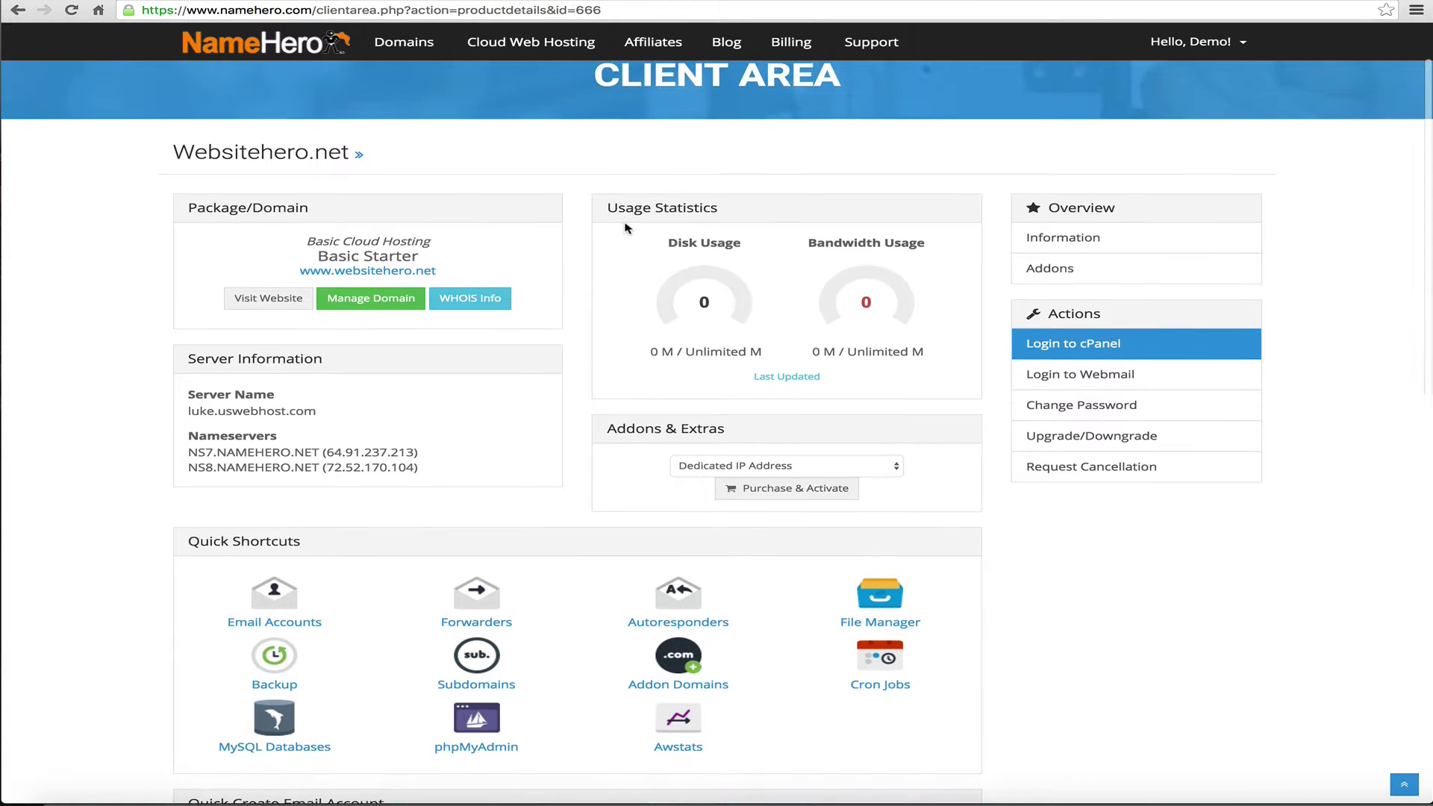
{"action": "scroll", "coordinate": [628, 230], "scroll_direction": "up", "scroll_amount": 1}
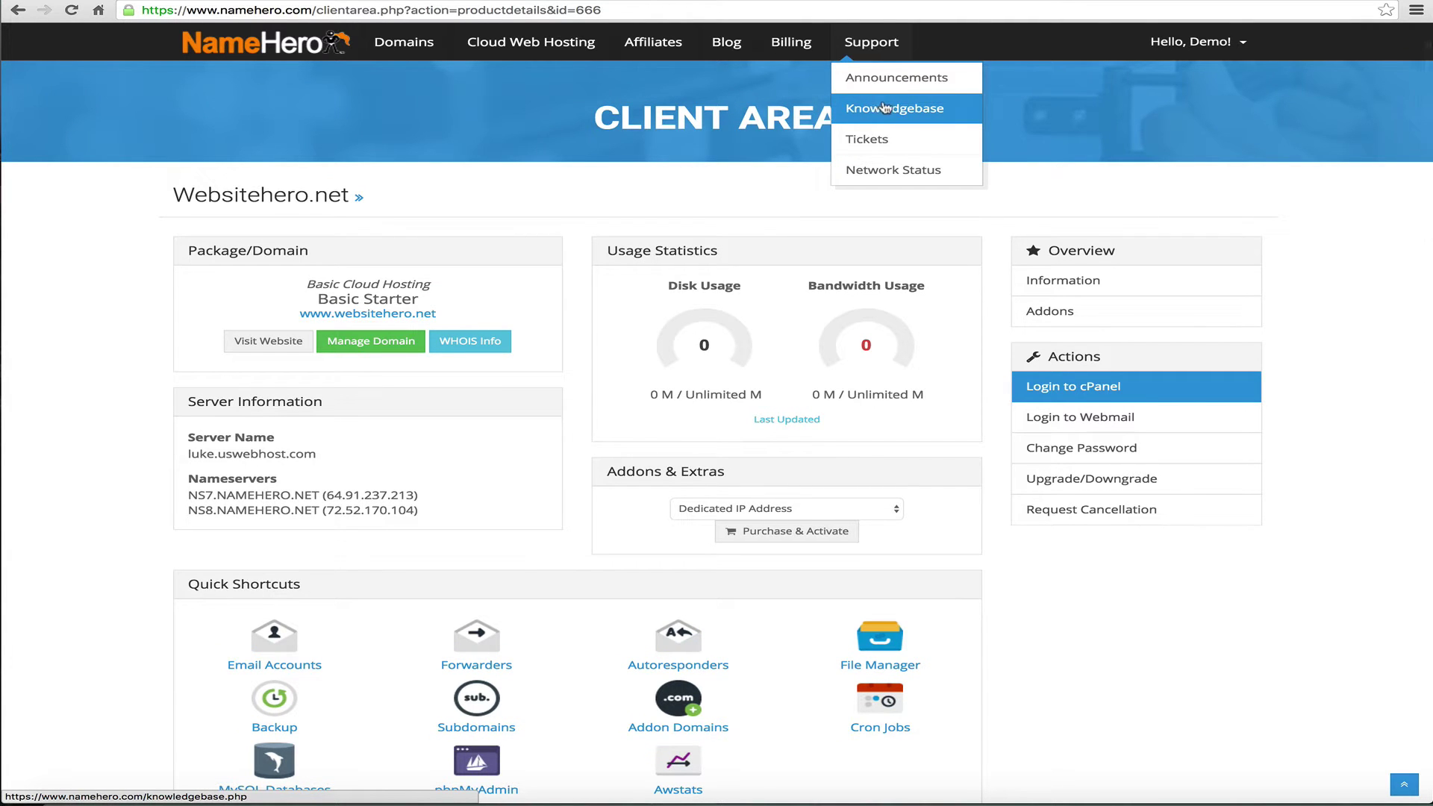
Step: Start a new Technical Support ticket with the subject 'Migration From HostGator'
{"action": "left_click", "coordinate": [875, 152]}
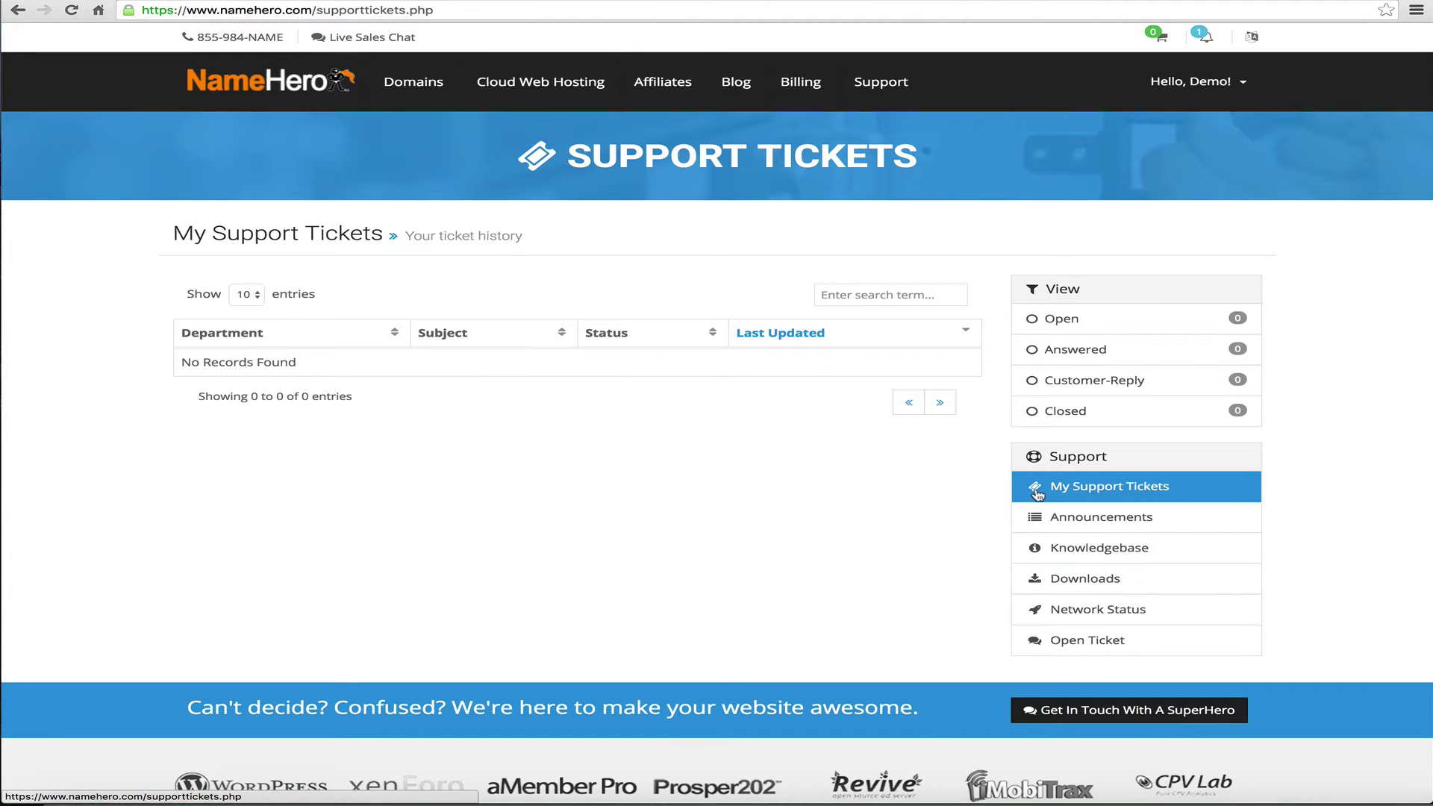
{"action": "left_click", "coordinate": [1061, 643]}
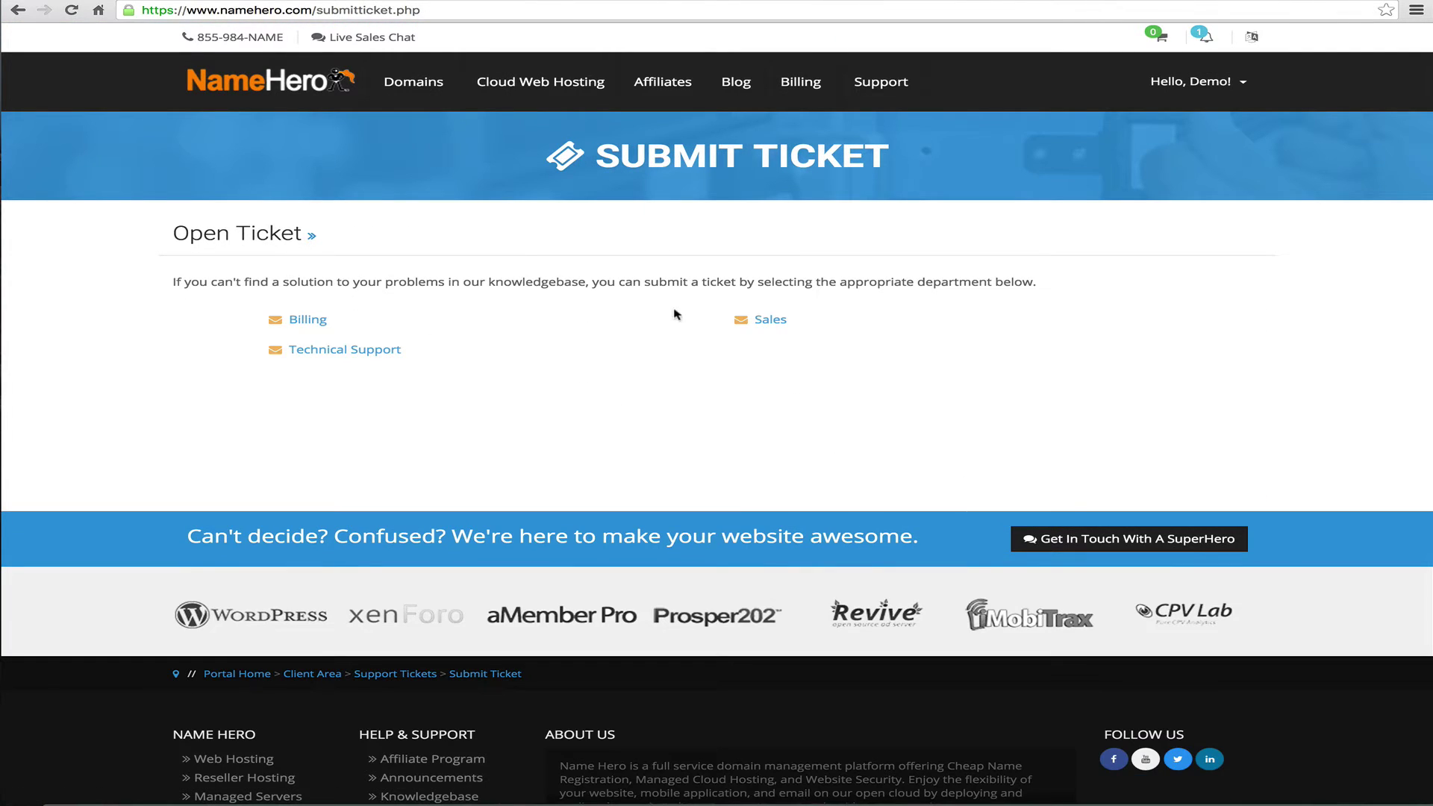
{"action": "left_click", "coordinate": [377, 356]}
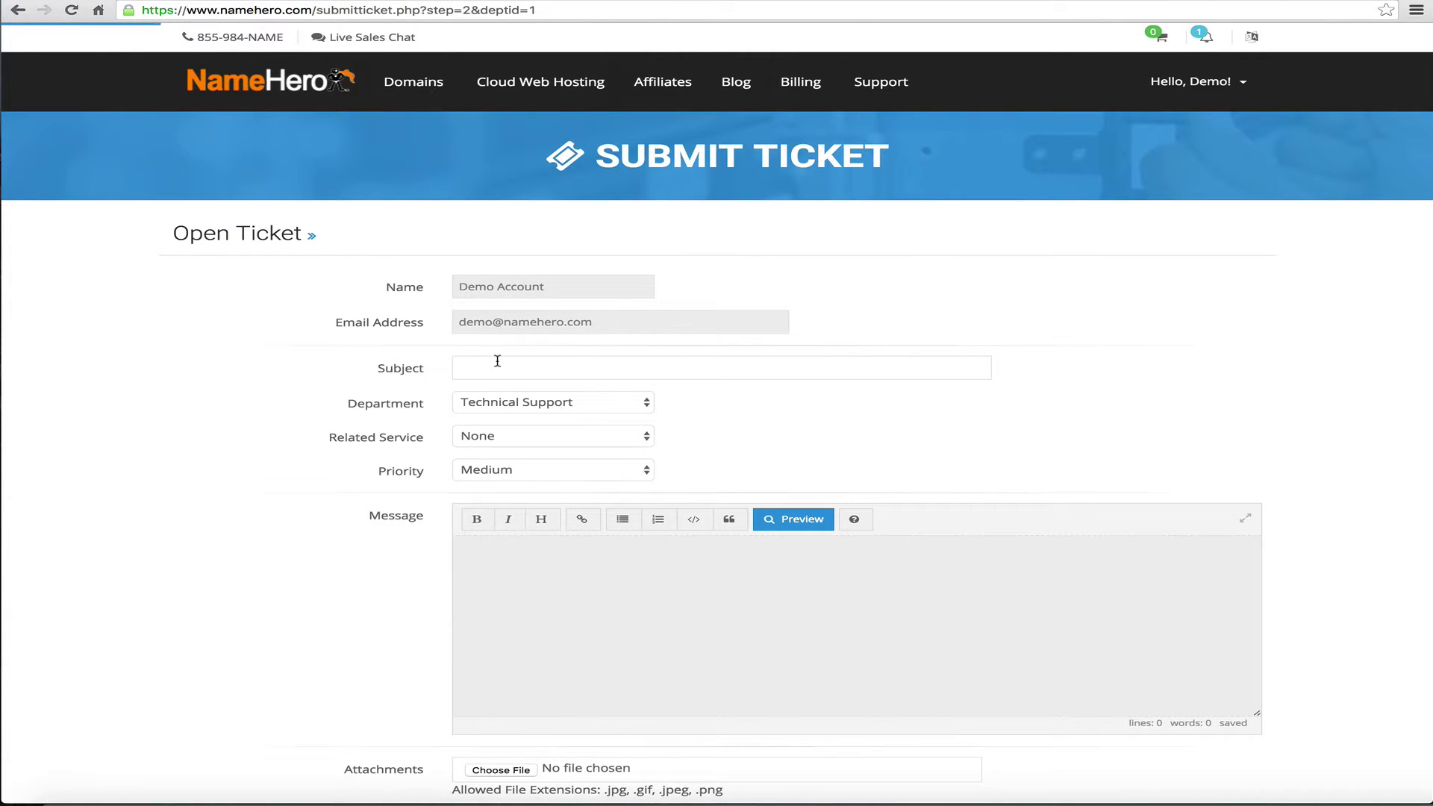
{"action": "left_click", "coordinate": [498, 361]}
{"action": "type", "text": "Migr"}
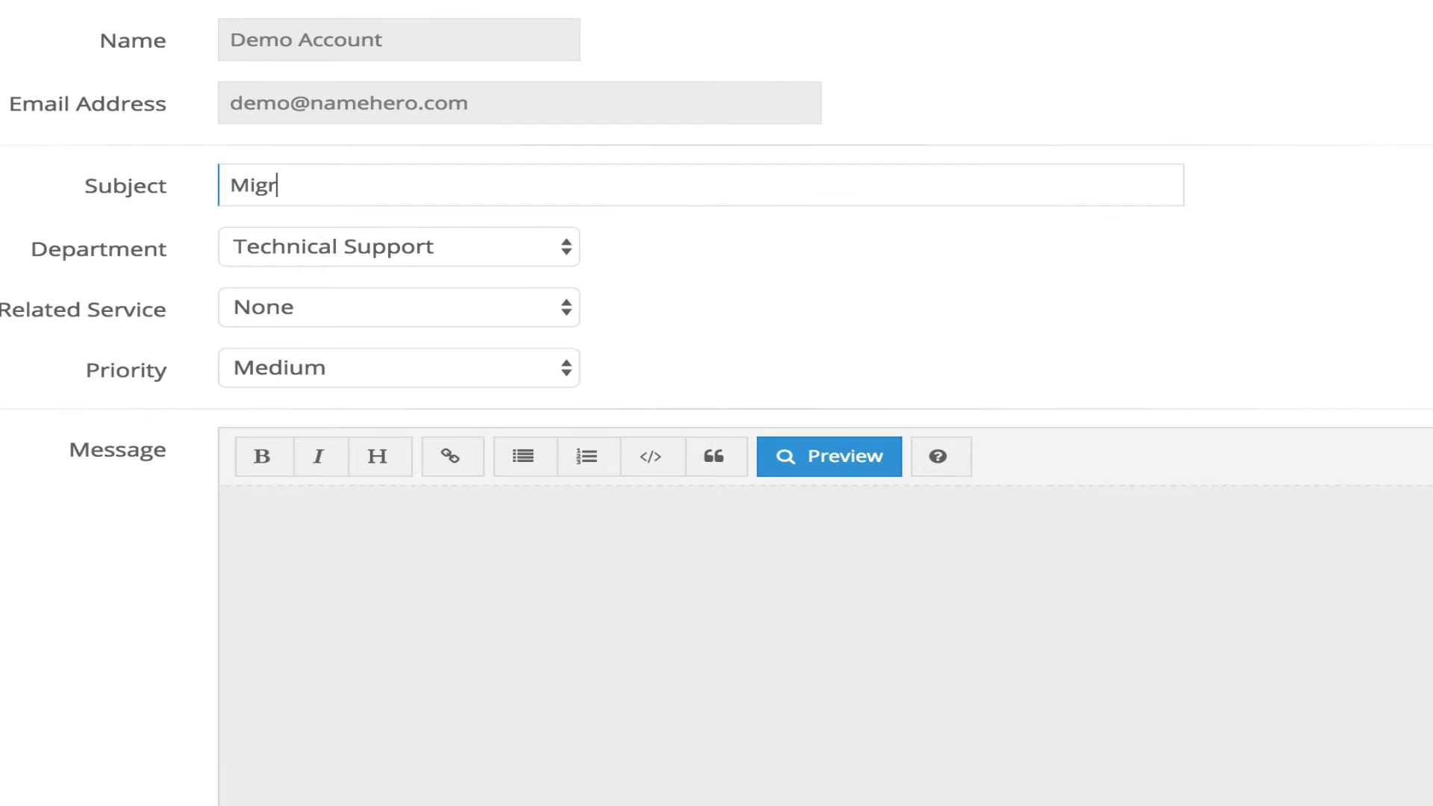
{"action": "type", "text": "ation From Hostg"}
{"action": "key", "text": "BackSpace"}
{"action": "type", "text": "GATOR"}
{"action": "key", "text": "BackSpace"}
{"action": "key", "text": "BackSpace"}
{"action": "key", "text": "BackSpace"}
{"action": "key", "text": "BackSpace"}
{"action": "type", "text": "ator"}
Step: Write the ticket message requesting the restore server details, ending with a sign-off
{"action": "left_click", "coordinate": [380, 578]}
{"action": "type", "text": "HEllo"}
{"action": "key", "text": "BackSpace"}
{"action": "key", "text": "BackSpace"}
{"action": "key", "text": "BackSpace"}
{"action": "key", "text": "BackSpace"}
{"action": "type", "text": "ello,"}
{"action": "key", "text": "Return"}
{"action": "key", "text": "Return"}
{"action": "type", "text": "I'd like ot mi"}
{"action": "key", "text": "BackSpace"}
{"action": "key", "text": "BackSpace"}
{"action": "key", "text": "BackSpace"}
{"action": "key", "text": "BackSpace"}
{"action": "key", "text": "BackSpace"}
{"action": "type", "text": "to migrate my website from "}
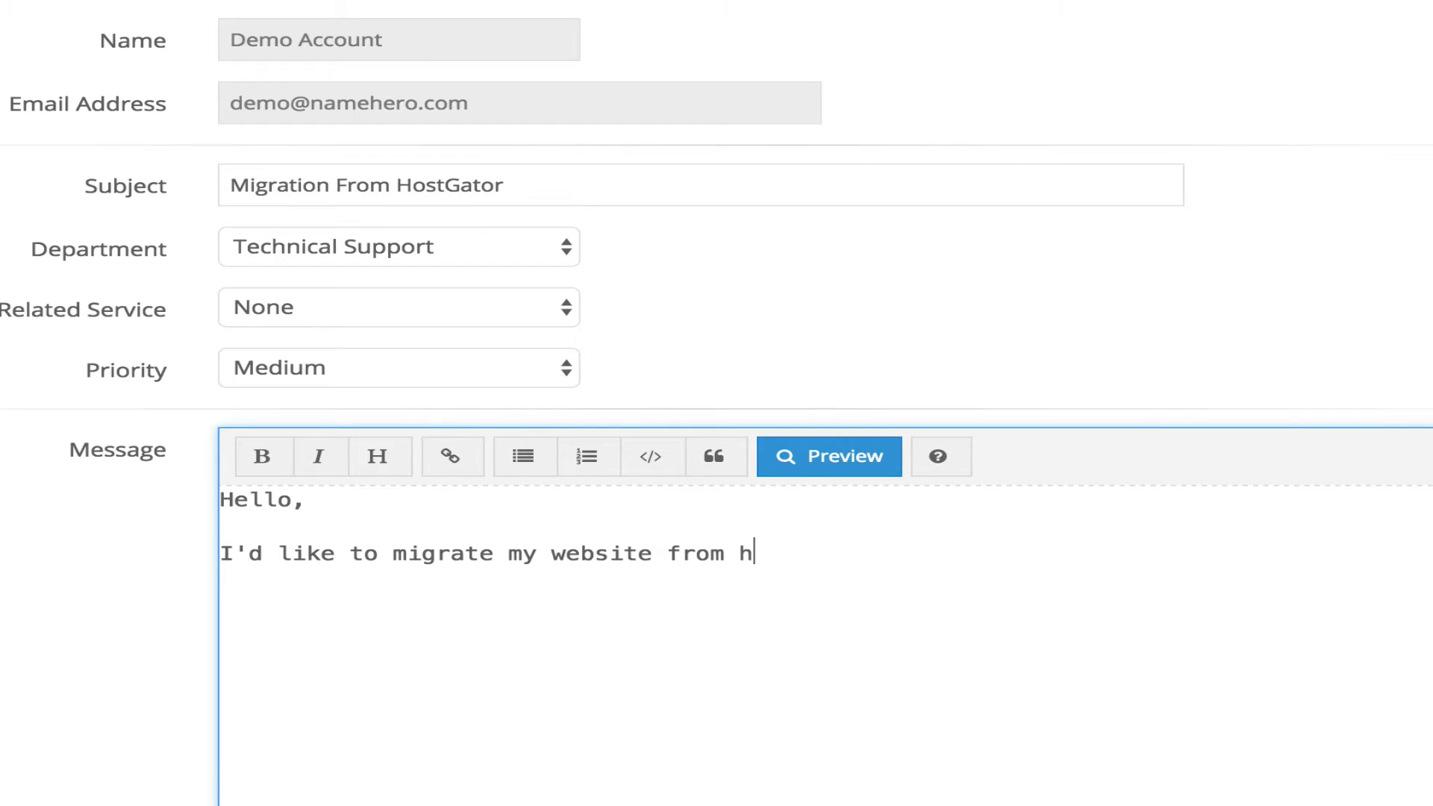
{"action": "type", "text": "HostGator, can you please provide me with the "}
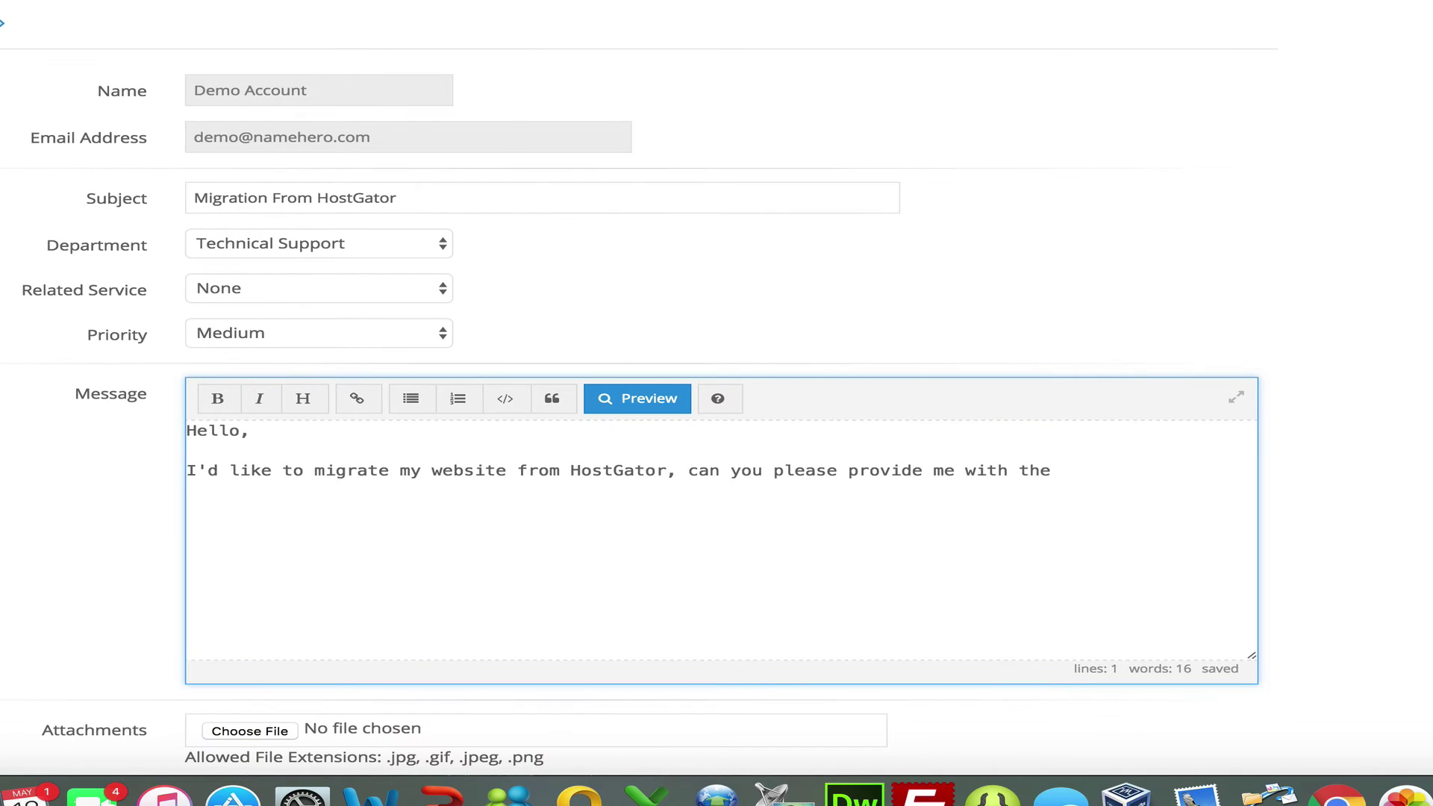
{"action": "type", "text": "restore server details?"}
{"action": "key", "text": "Return"}
{"action": "key", "text": "Return"}
{"action": "type", "text": "Thank you,"}
{"action": "key", "text": "Return"}
{"action": "key", "text": "Return"}
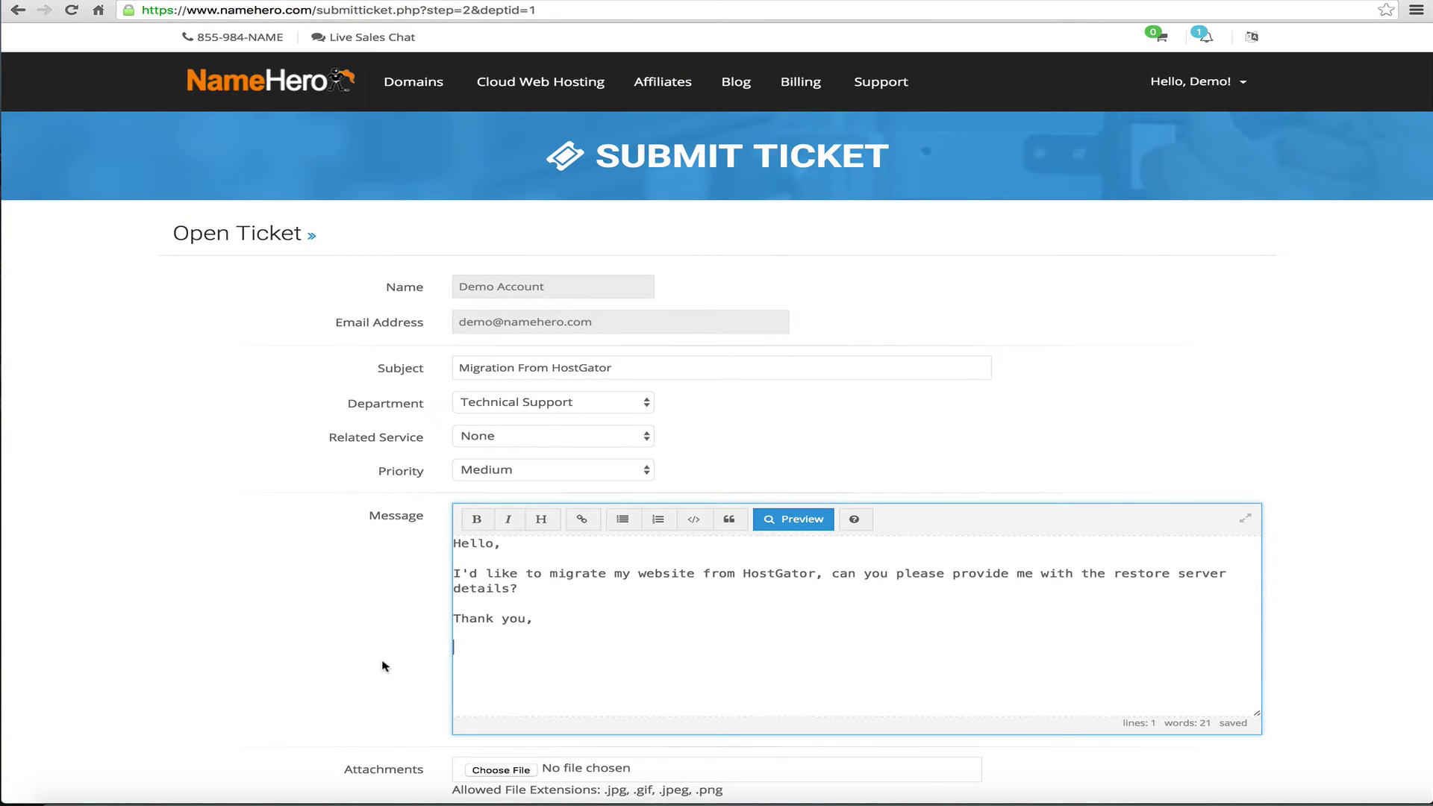
{"action": "scroll", "coordinate": [382, 666], "scroll_direction": "down", "scroll_amount": 2}
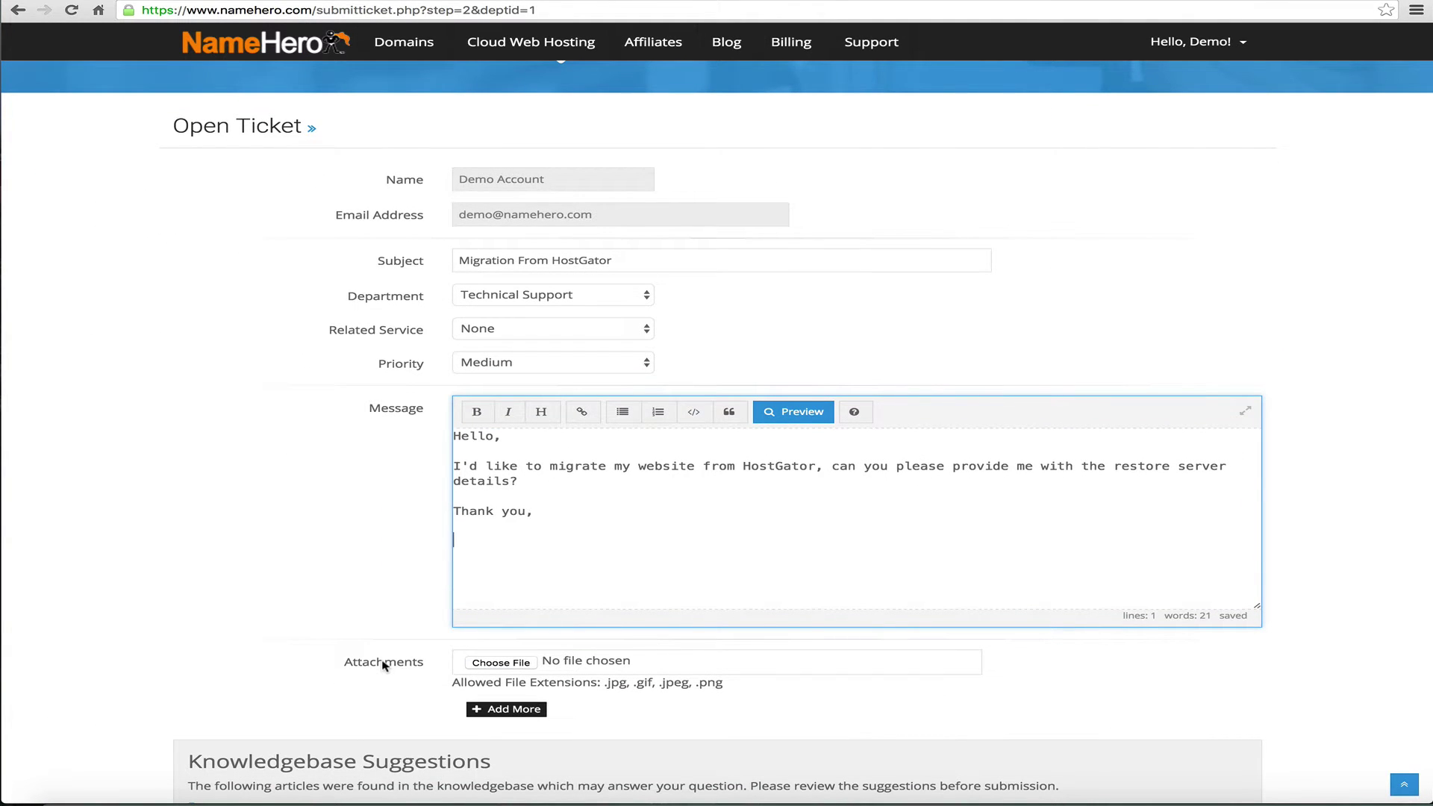
{"action": "scroll", "coordinate": [383, 666], "scroll_direction": "up", "scroll_amount": 1}
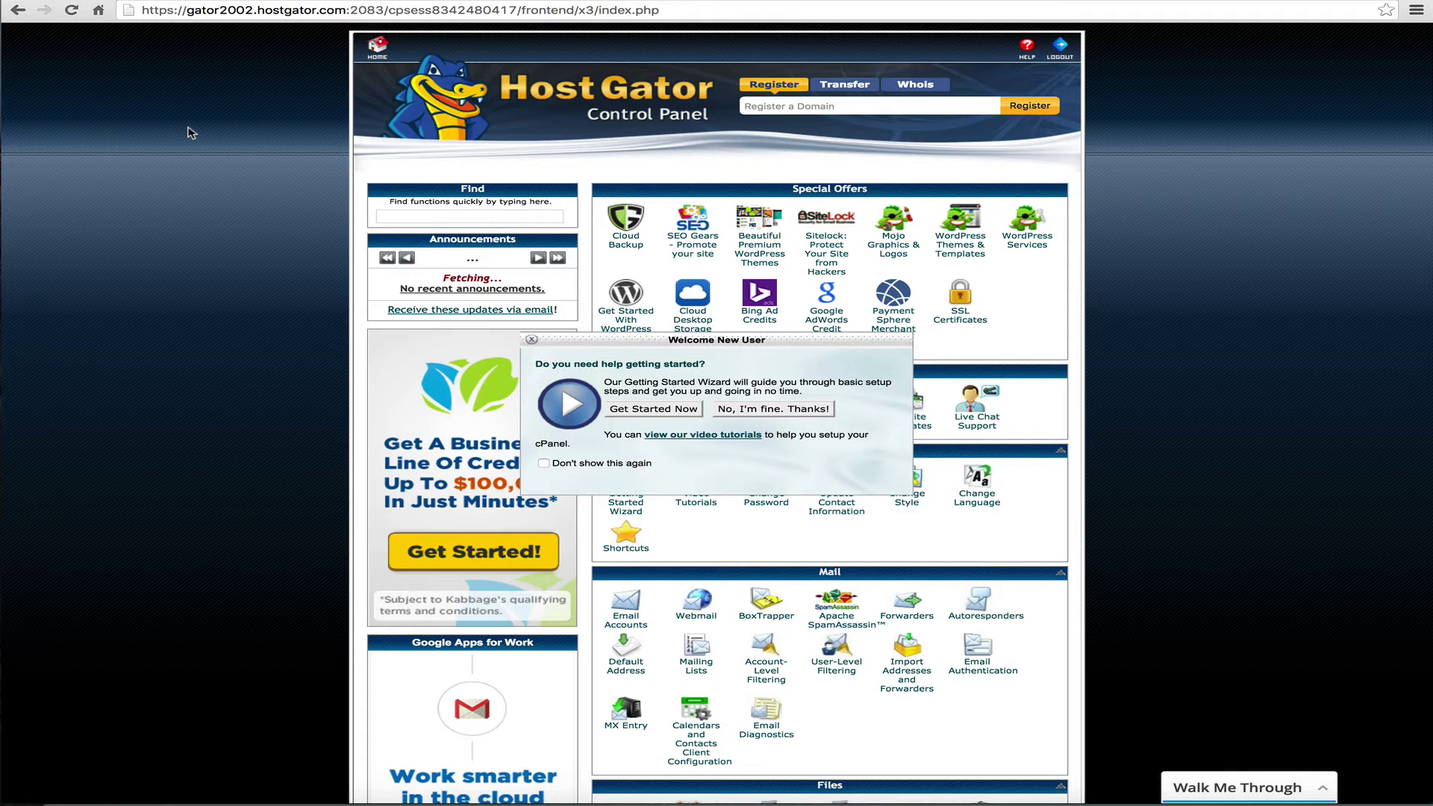
Step: Dismiss the Welcome New User popup and search the cPanel page for Backups
{"action": "left_click", "coordinate": [768, 409]}
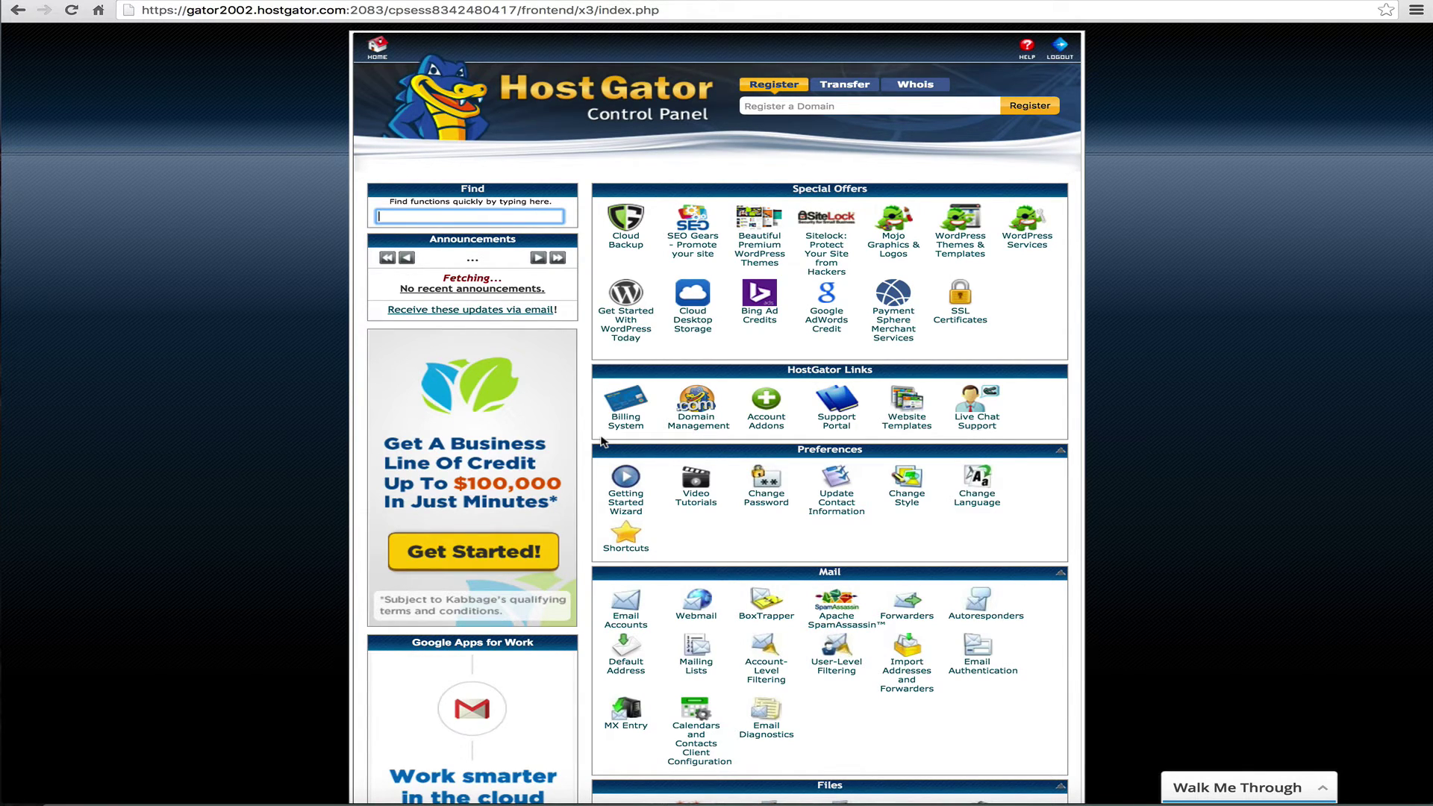
{"action": "key", "text": "ctrl+f"}
{"action": "type", "text": "backup"}
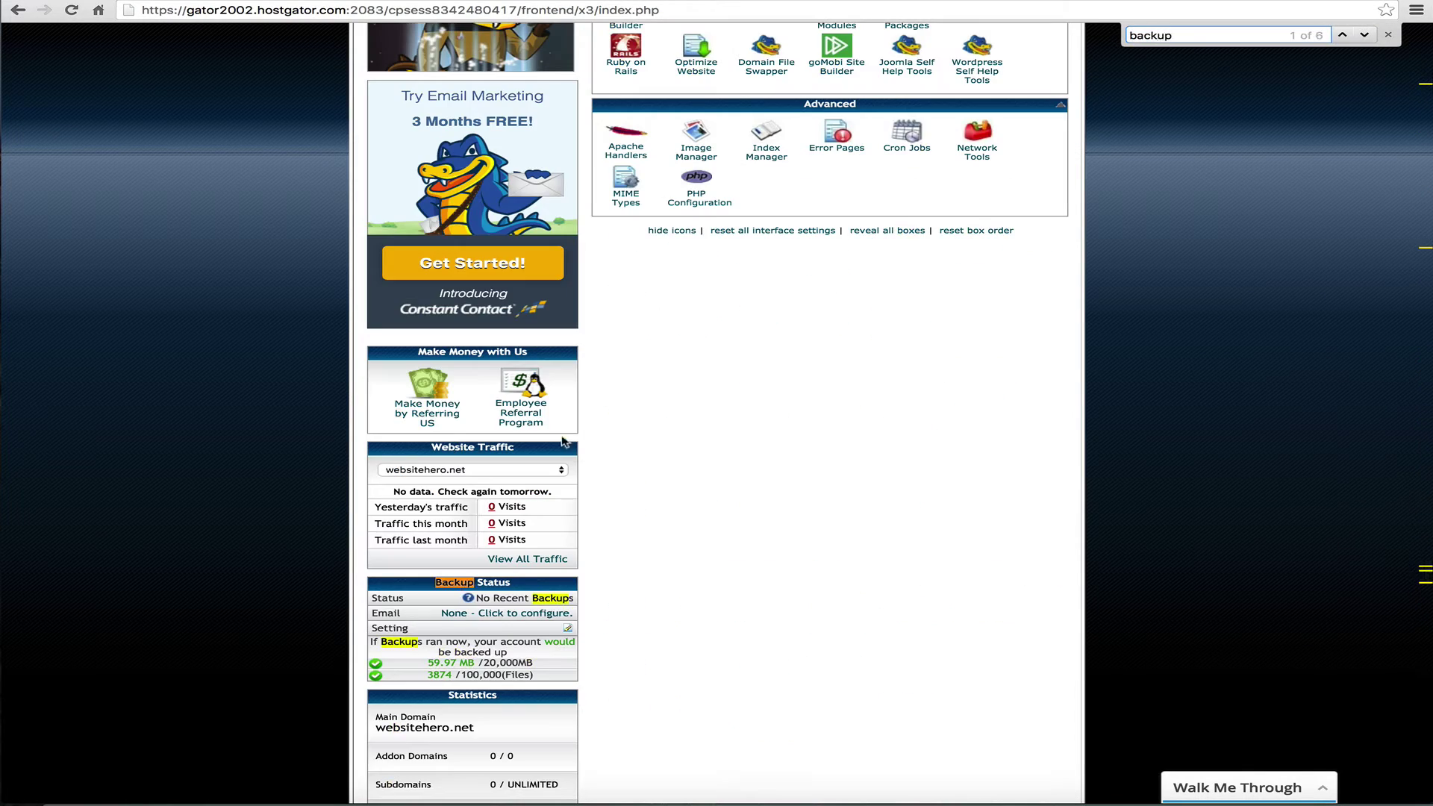
{"action": "scroll", "coordinate": [454, 597], "scroll_direction": "down", "scroll_amount": 1}
{"action": "scroll", "coordinate": [454, 596], "scroll_direction": "down", "scroll_amount": 1}
{"action": "scroll", "coordinate": [454, 592], "scroll_direction": "up", "scroll_amount": 1}
{"action": "scroll", "coordinate": [455, 593], "scroll_direction": "up", "scroll_amount": 2}
{"action": "scroll", "coordinate": [455, 592], "scroll_direction": "up", "scroll_amount": 4}
{"action": "scroll", "coordinate": [457, 597], "scroll_direction": "up", "scroll_amount": 3}
{"action": "scroll", "coordinate": [458, 597], "scroll_direction": "up", "scroll_amount": 2}
{"action": "scroll", "coordinate": [457, 597], "scroll_direction": "up", "scroll_amount": 2}
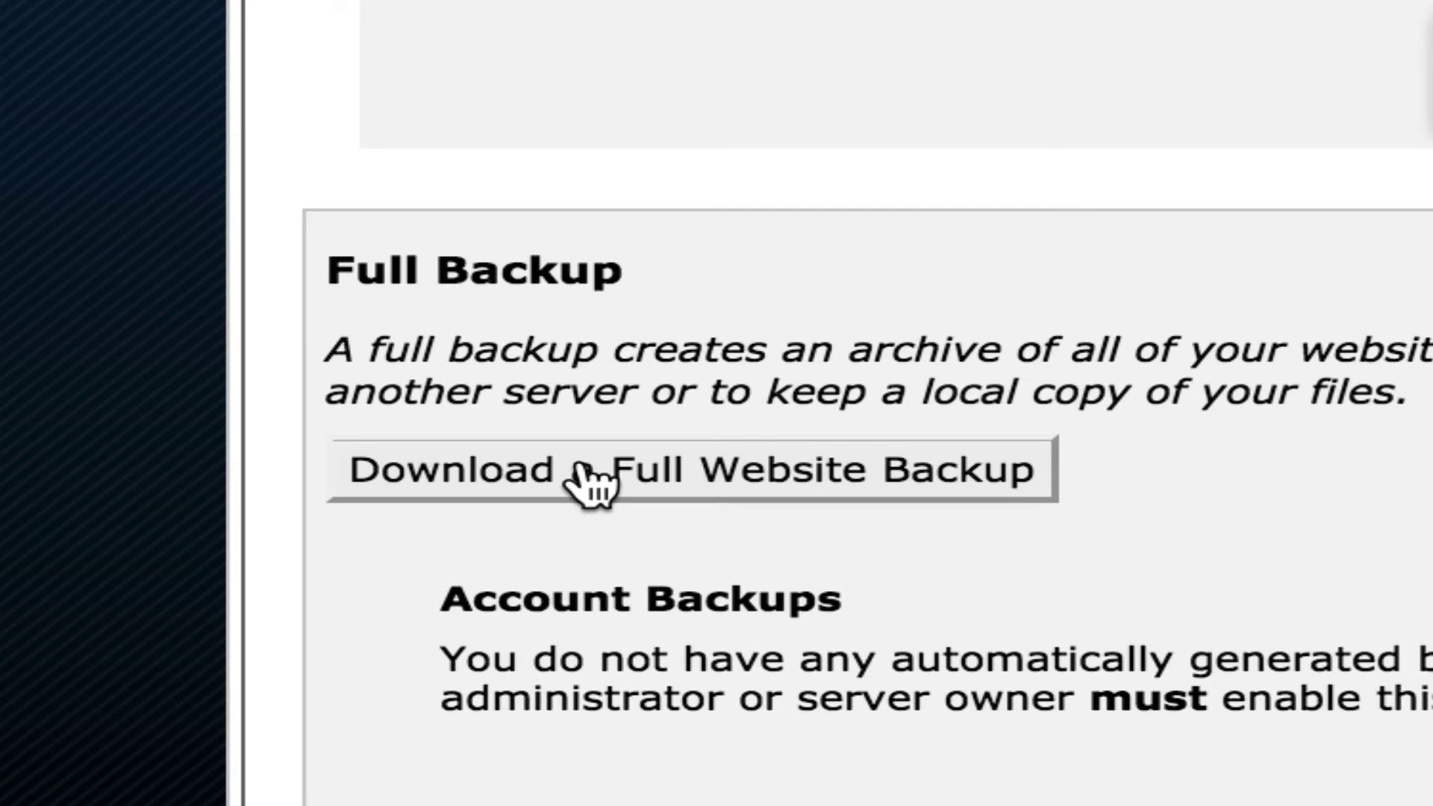
Step: Set the full backup destination to Remote FTP Server and replace the notification email with NameHero support's address
{"action": "left_click", "coordinate": [590, 484]}
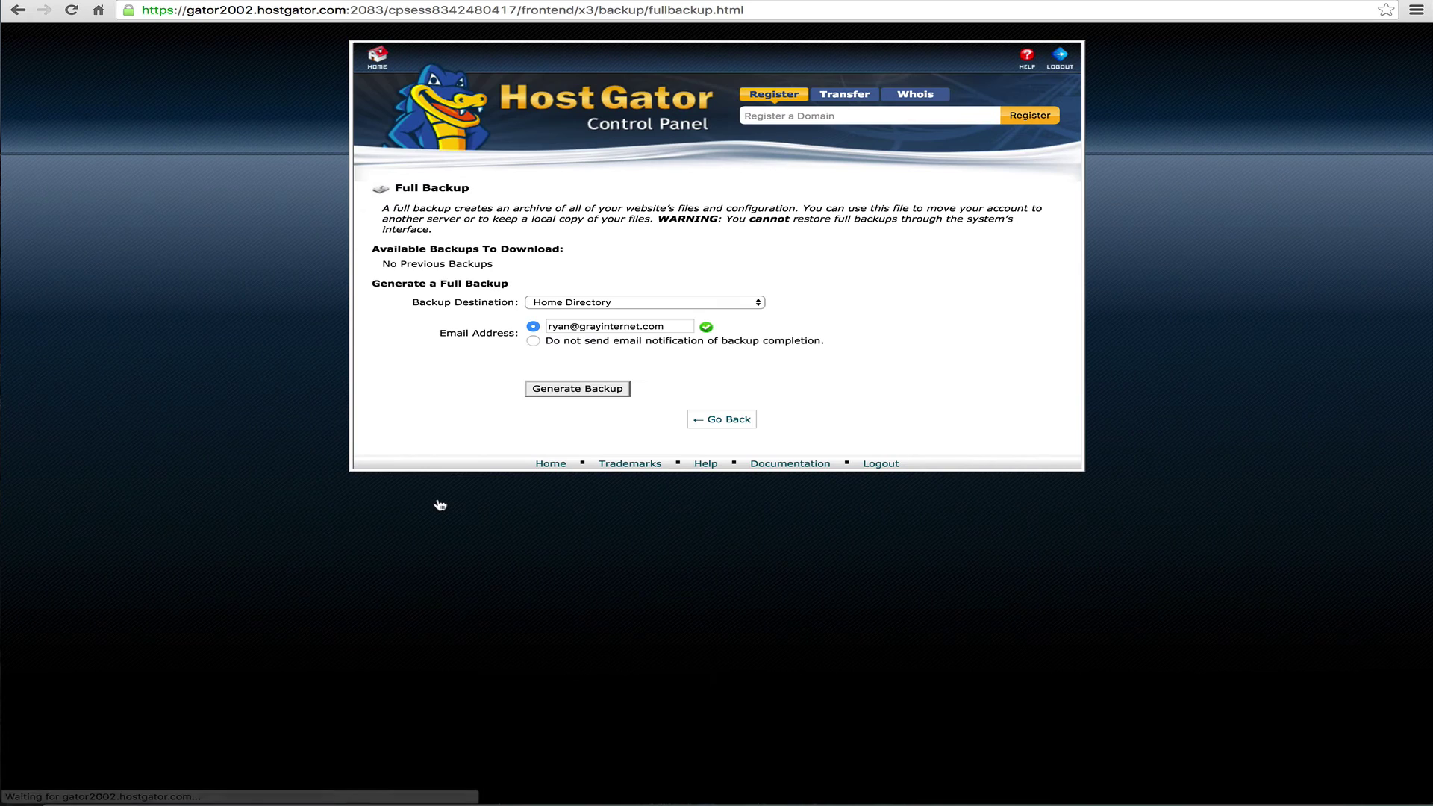
{"action": "left_click", "coordinate": [594, 303]}
{"action": "left_click", "coordinate": [648, 181]}
{"action": "left_click", "coordinate": [352, 197]}
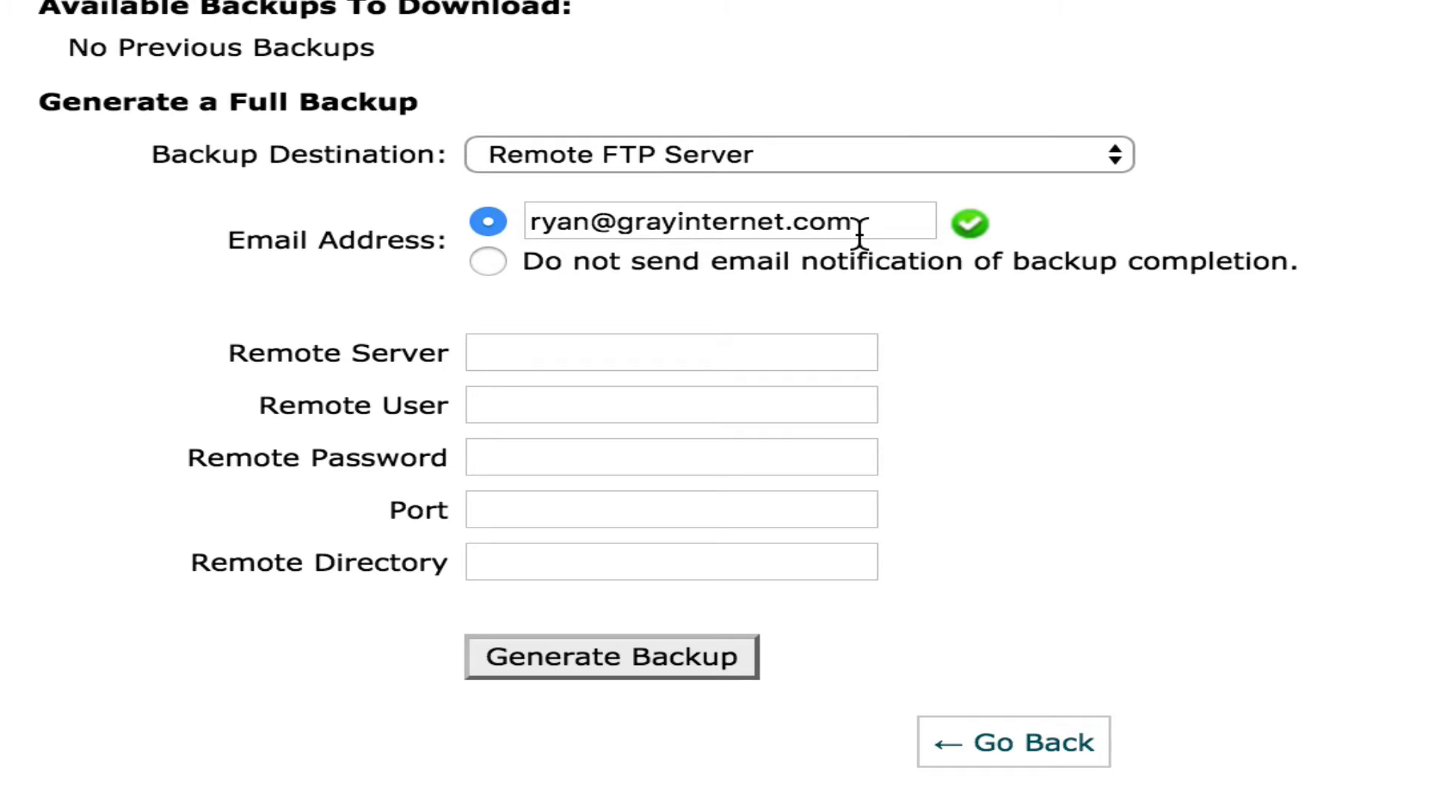
{"action": "left_click_drag", "start_coordinate": [859, 233], "coordinate": [412, 217]}
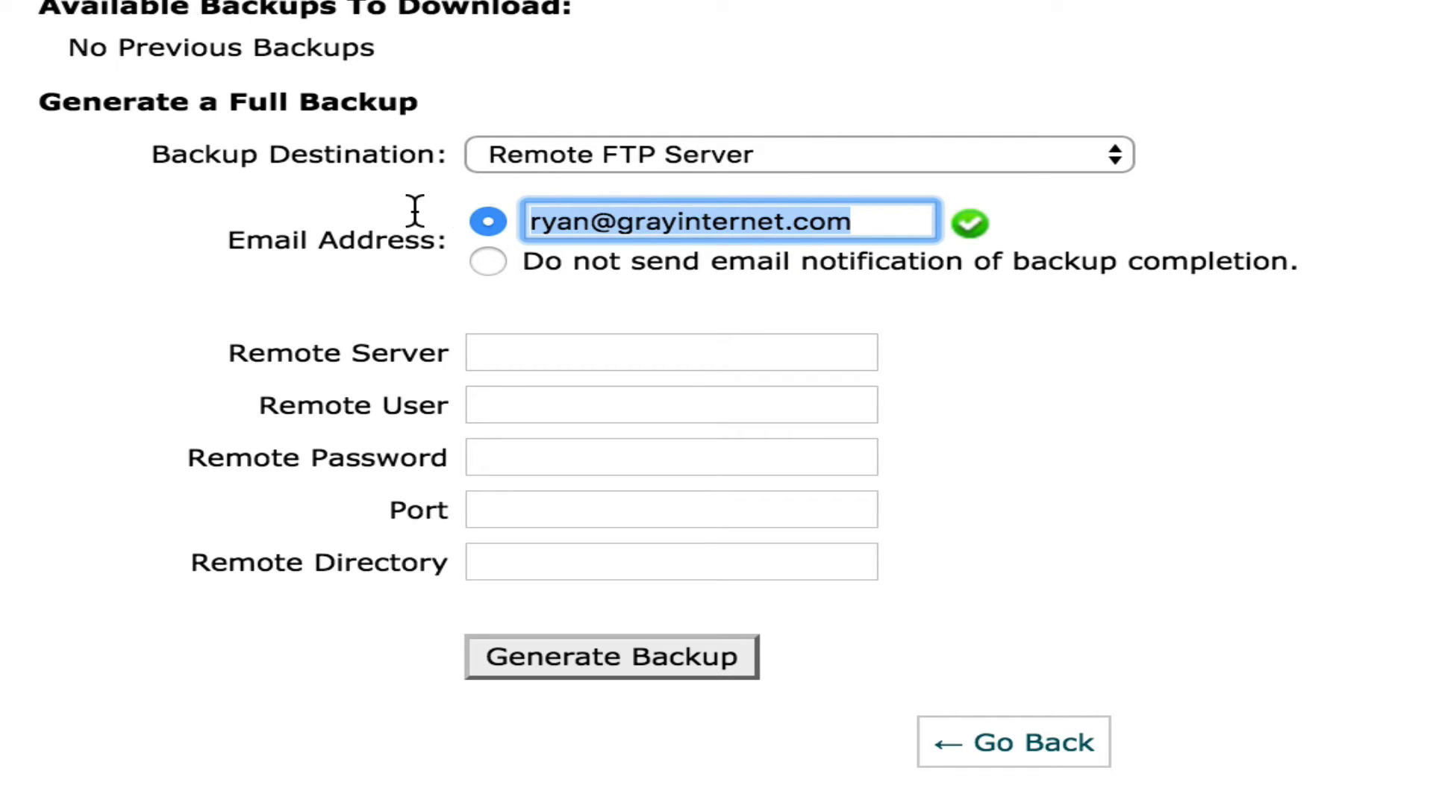
{"action": "left_click", "coordinate": [185, 251]}
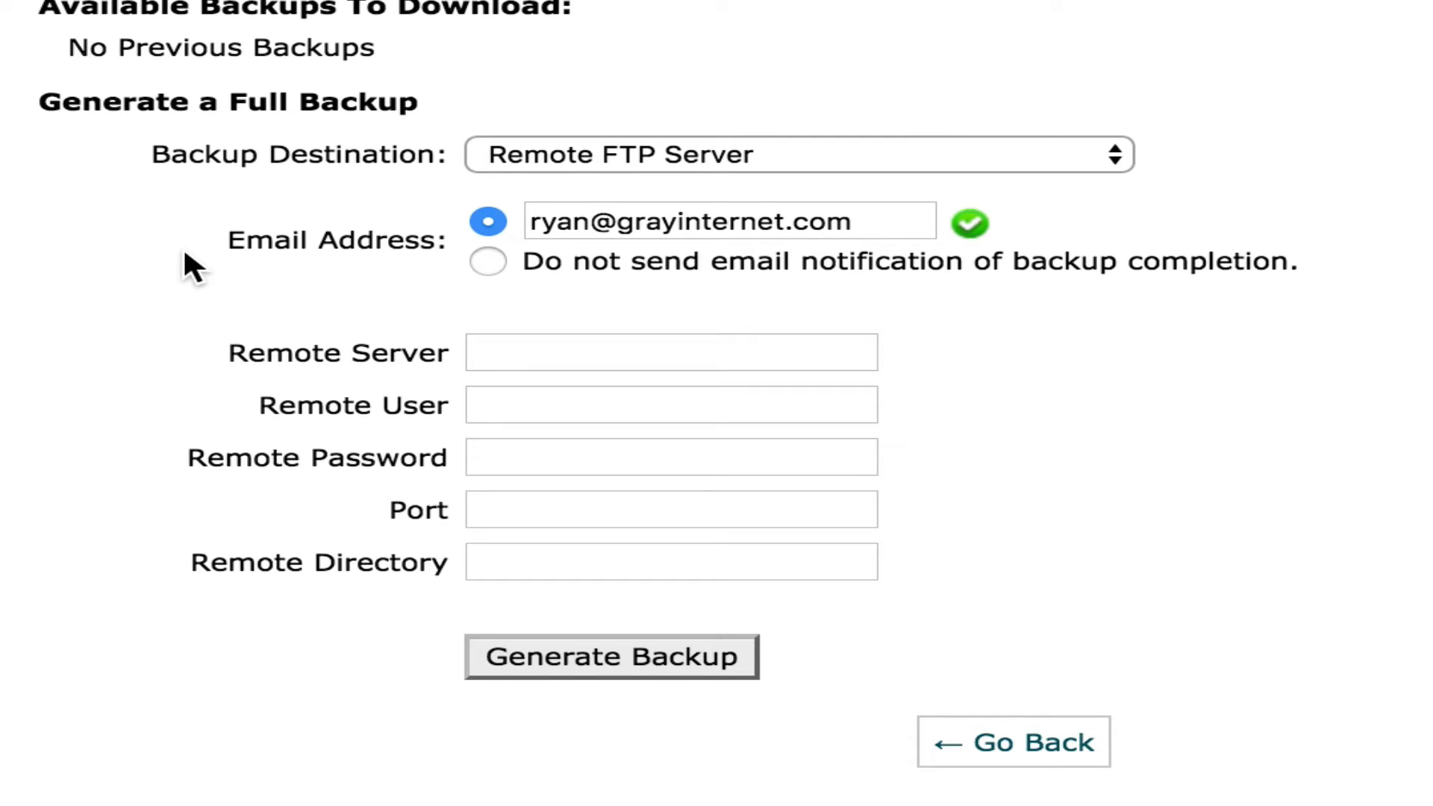
{"action": "left_click_drag", "start_coordinate": [874, 227], "coordinate": [448, 205]}
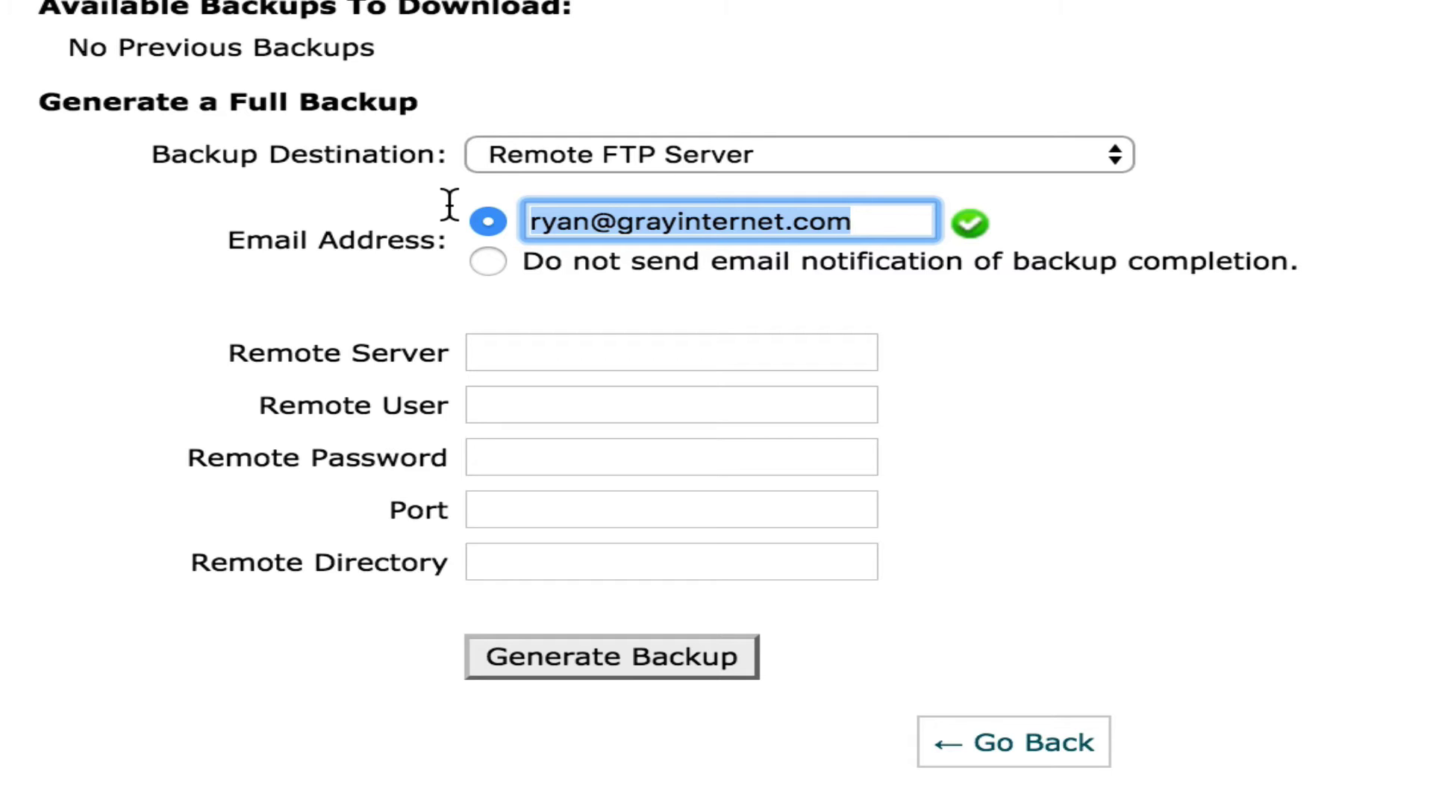
{"action": "left_click", "coordinate": [975, 371]}
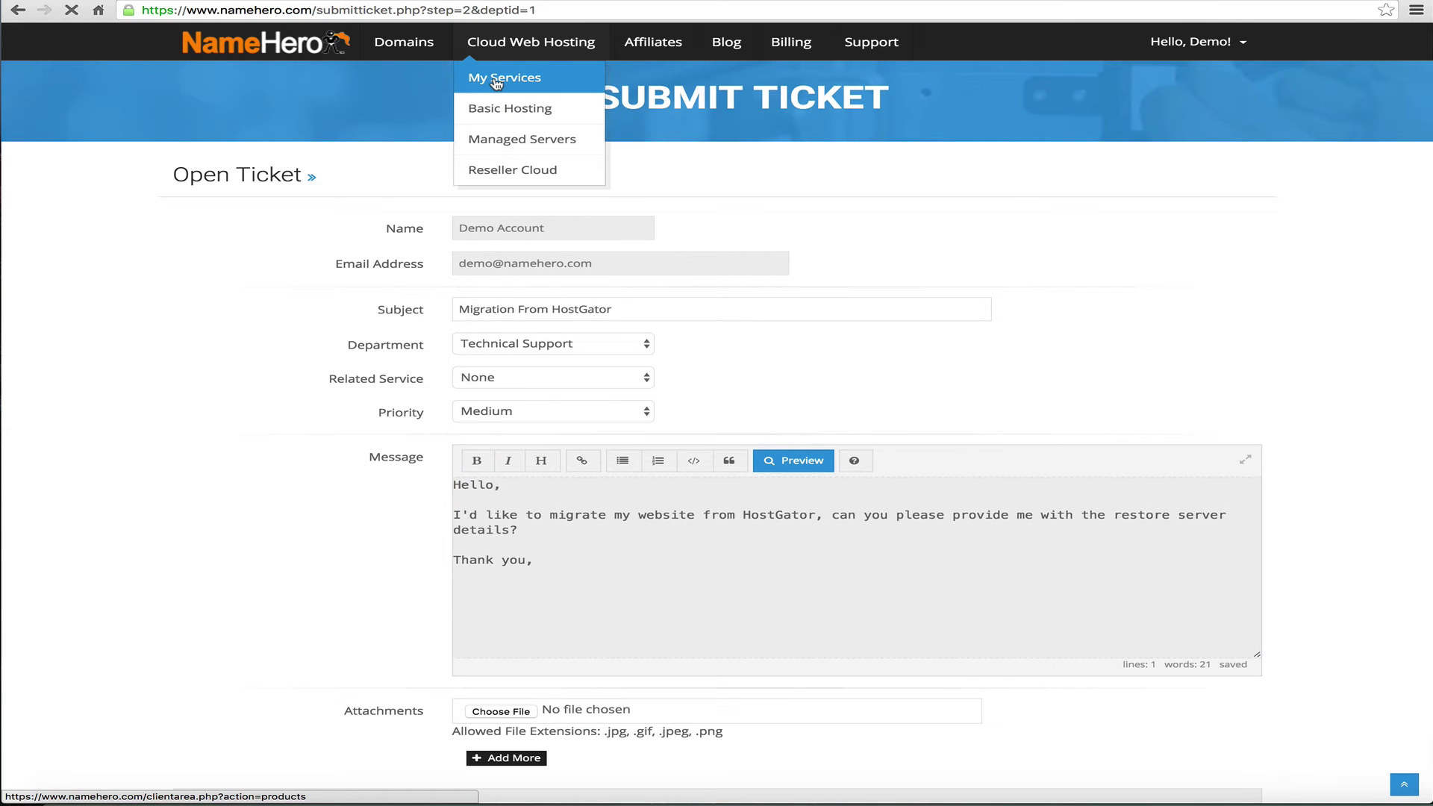
Step: Open the websitehero.net Basic Starter details and select the server name luke.uswebhost.com
{"action": "left_click", "coordinate": [495, 80]}
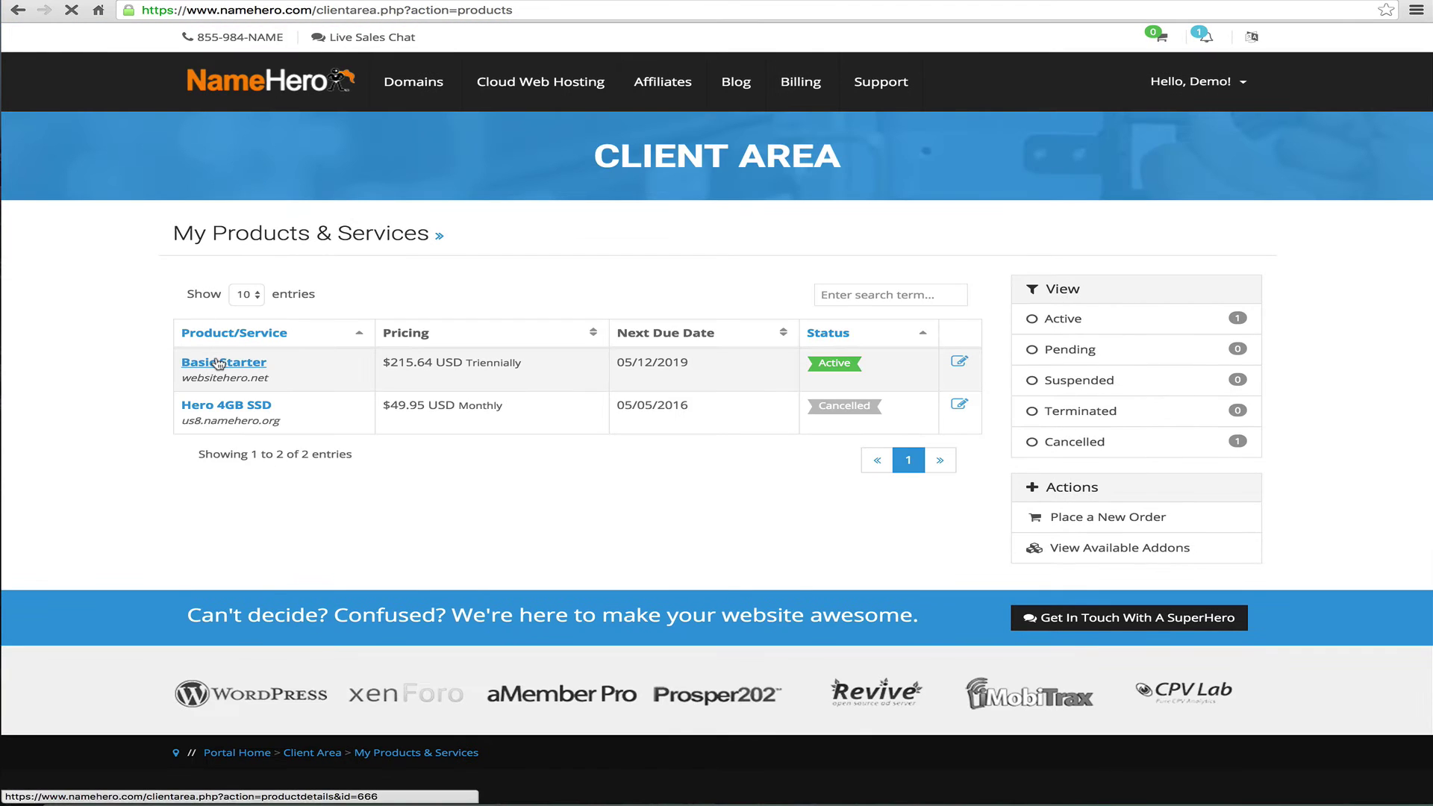
{"action": "left_click", "coordinate": [221, 362]}
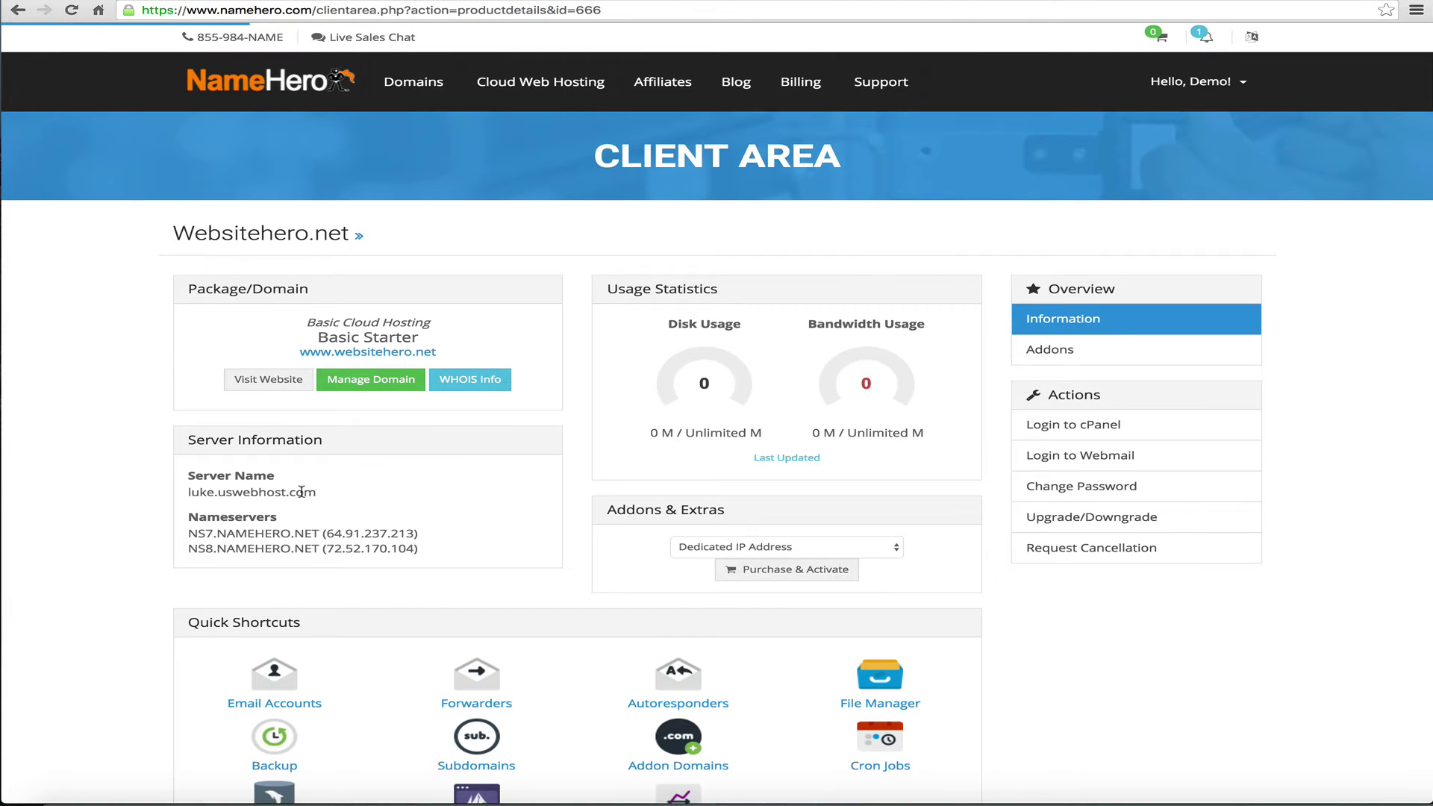
{"action": "left_click_drag", "start_coordinate": [305, 494], "coordinate": [188, 492]}
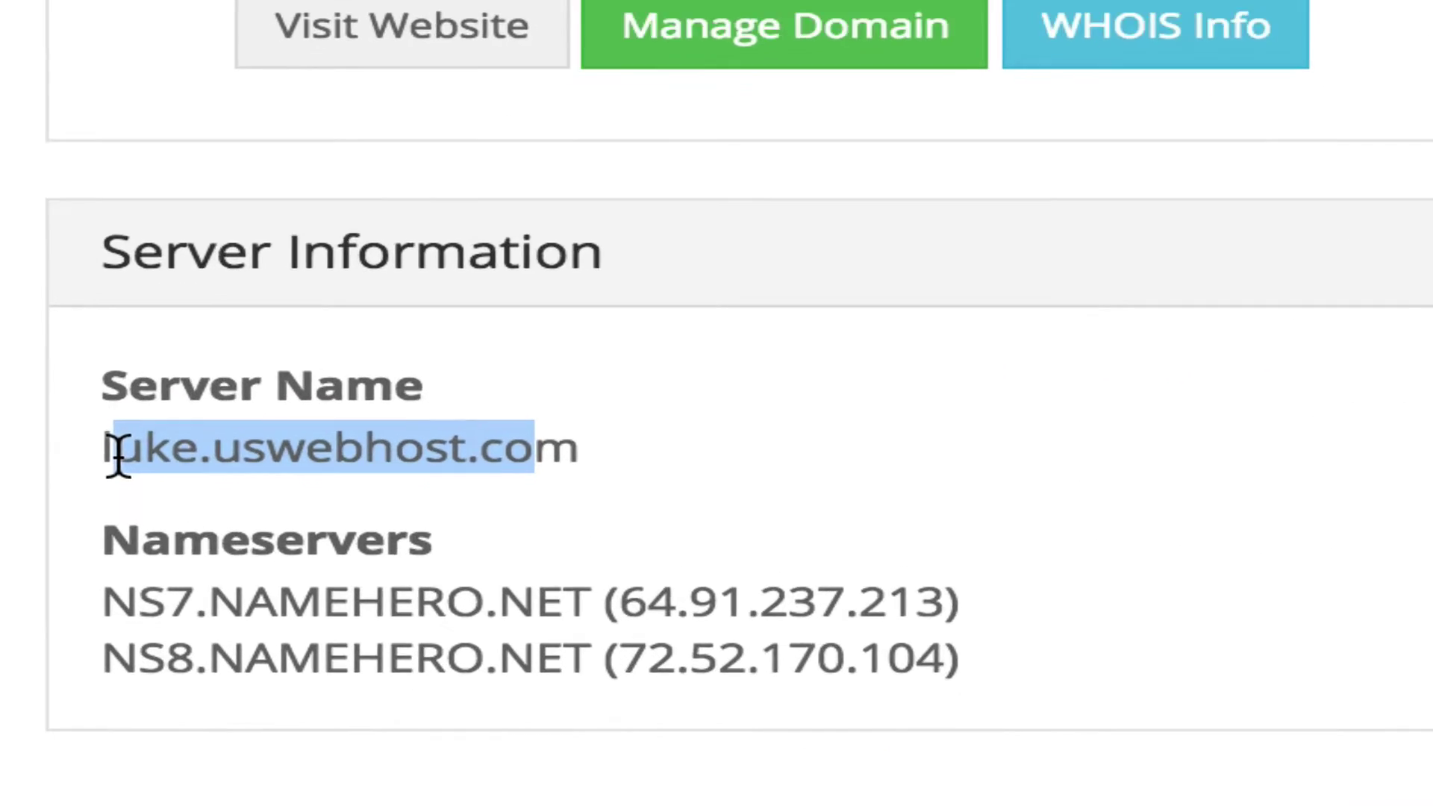
{"action": "left_click", "coordinate": [117, 454]}
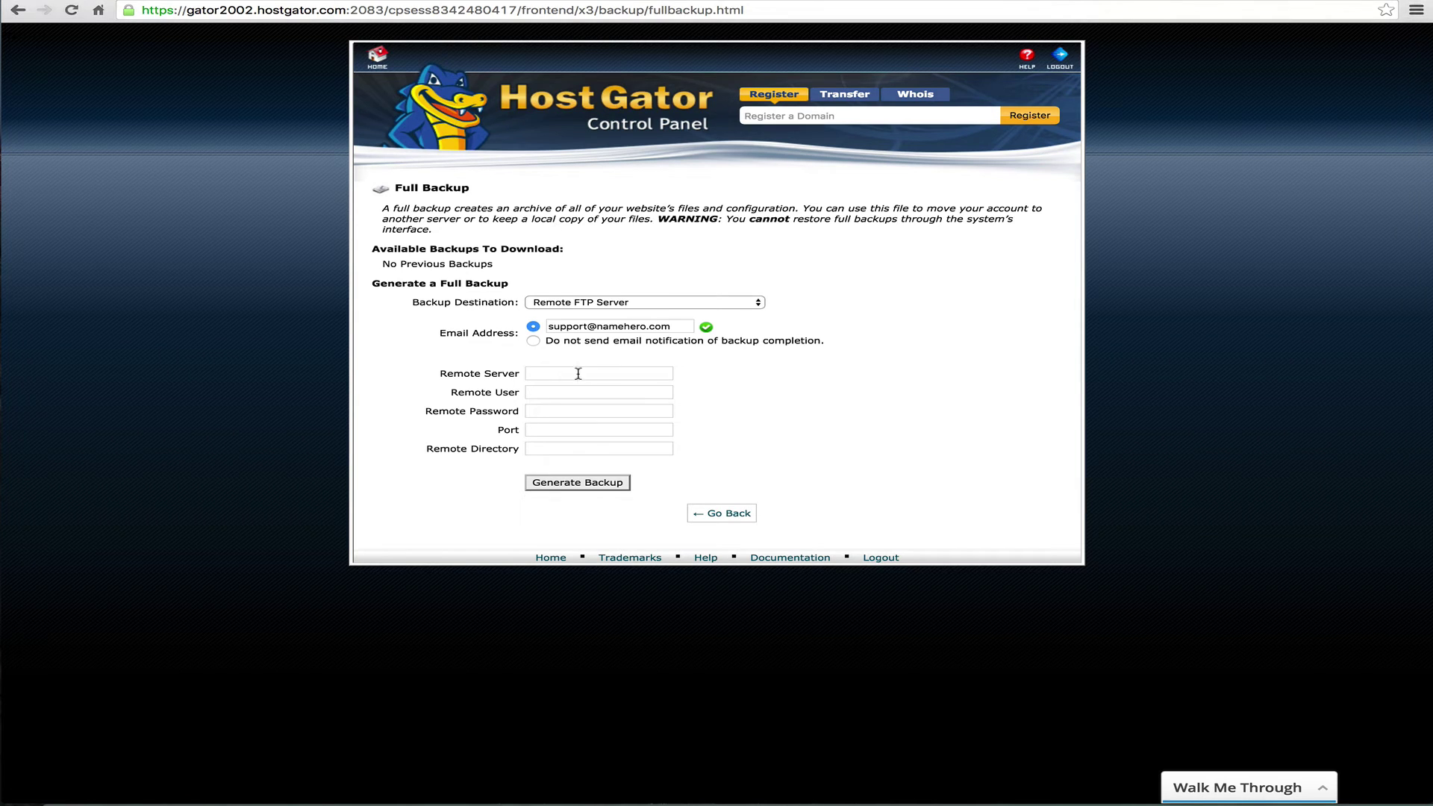
Step: Enter luke.uswebhost.com as the backup's remote server and restore as the remote user
{"action": "left_click", "coordinate": [577, 373]}
{"action": "type", "text": "luke.uswebhost.com"}
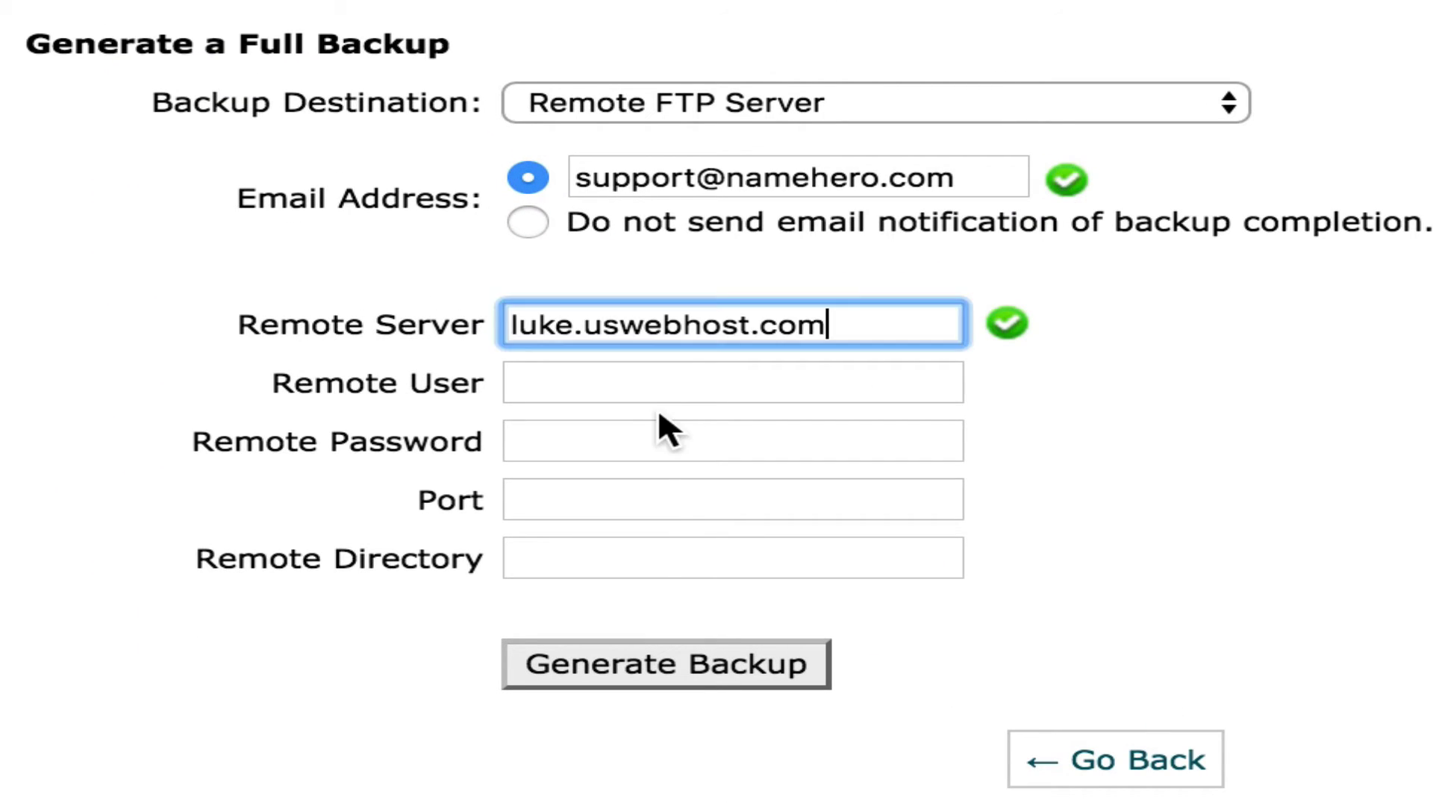
{"action": "left_click", "coordinate": [624, 395]}
{"action": "type", "text": "restore"}
{"action": "left_click", "coordinate": [797, 431]}
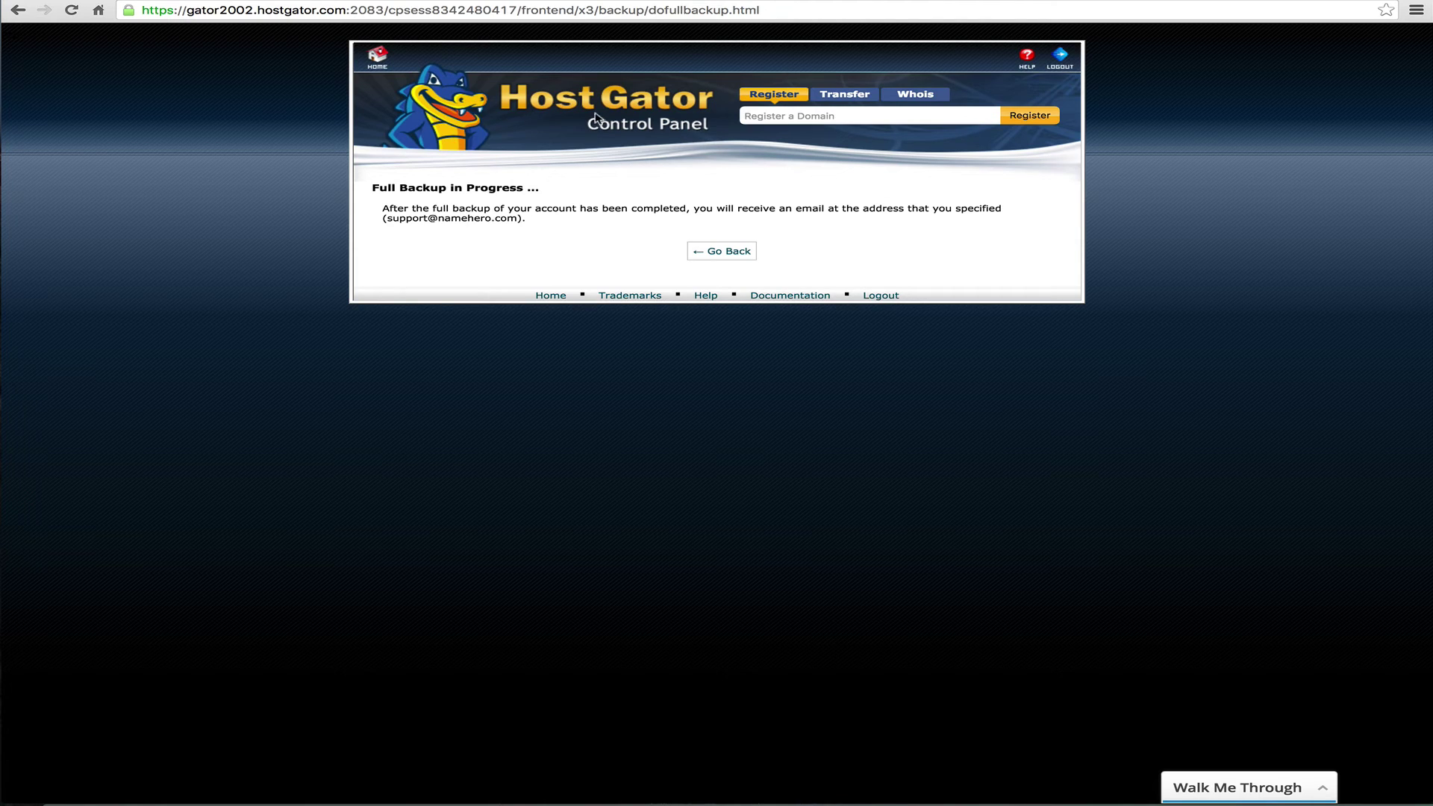
{"action": "left_click", "coordinate": [1410, 6]}
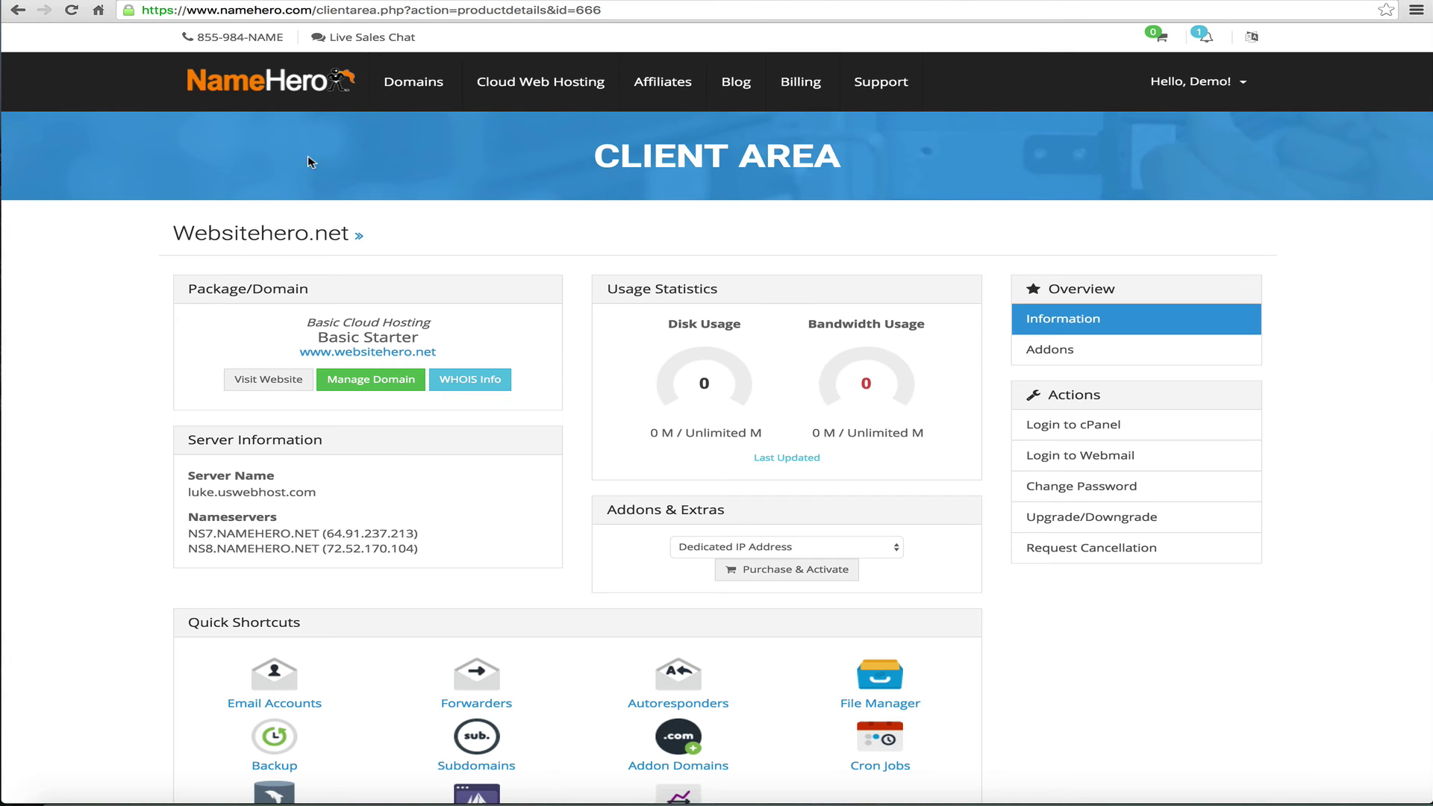
Step: Reload the page and log in to the NameHero client area
{"action": "mouse_move", "coordinate": [413, 80]}
{"action": "left_click", "coordinate": [413, 130]}
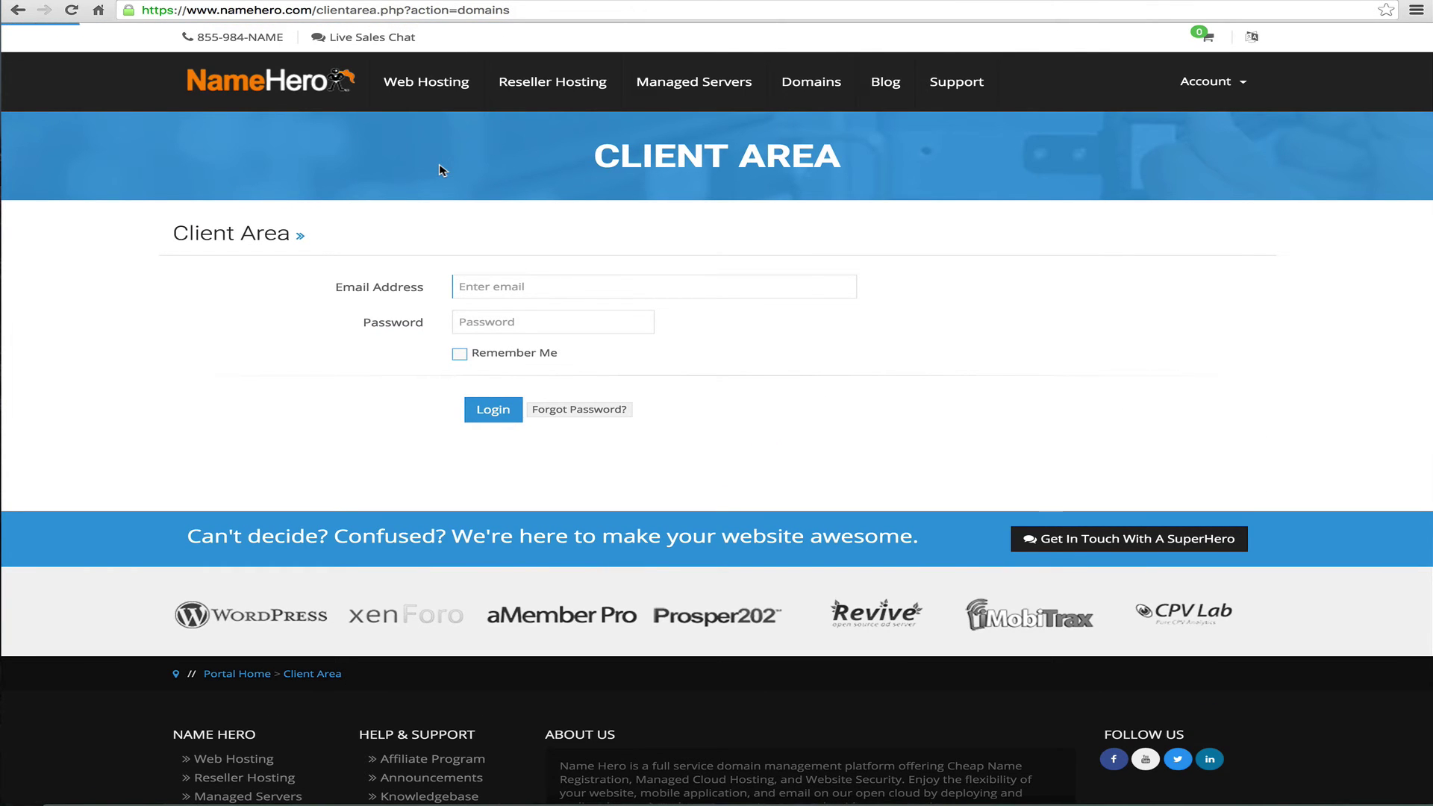
{"action": "key", "text": "Tab"}
{"action": "left_click", "coordinate": [499, 411]}
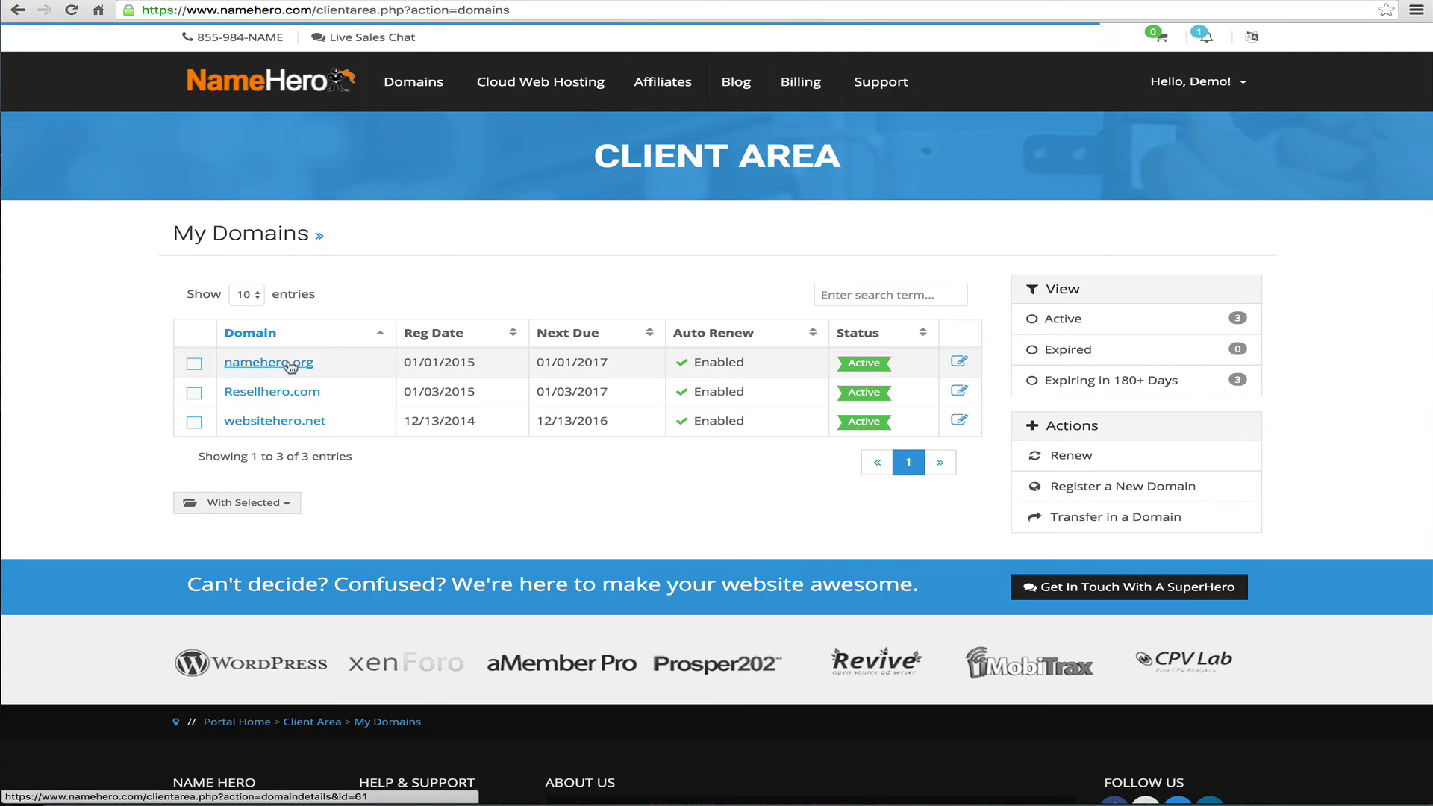
Step: View websitehero.net's nameserver settings and open the services list in a new tab
{"action": "left_click", "coordinate": [265, 423]}
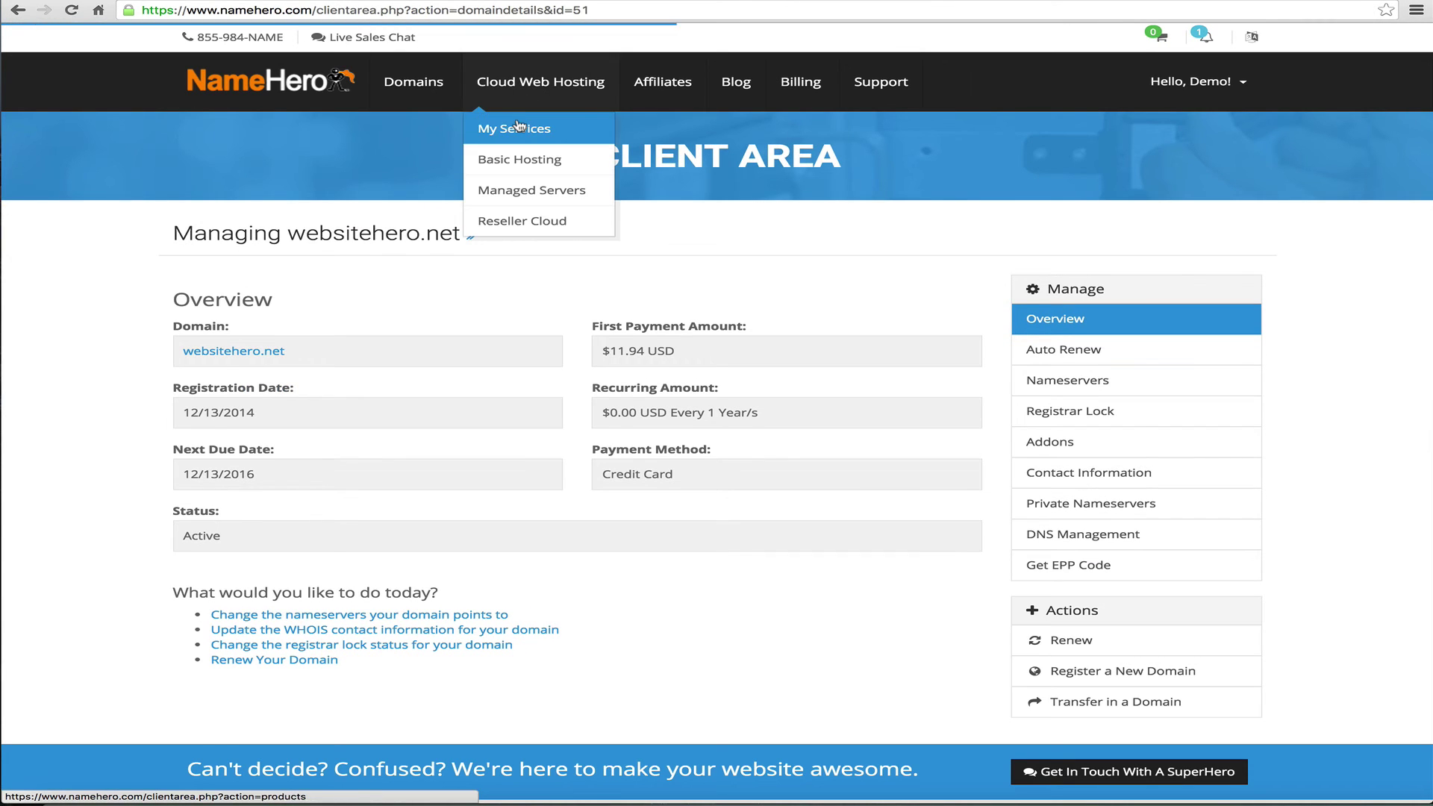
{"action": "right_click", "coordinate": [519, 125]}
{"action": "left_click", "coordinate": [575, 127]}
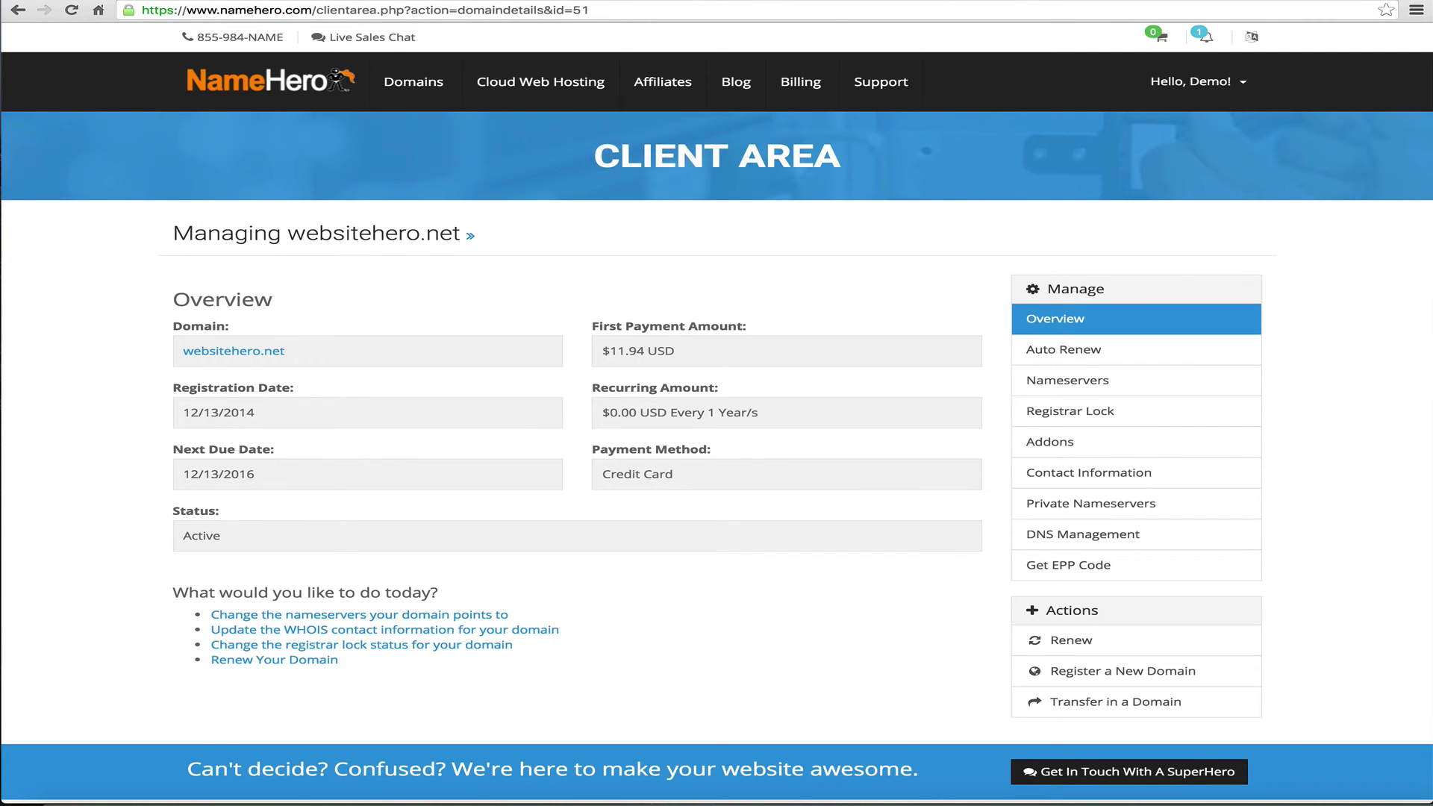
{"action": "left_click", "coordinate": [1084, 381]}
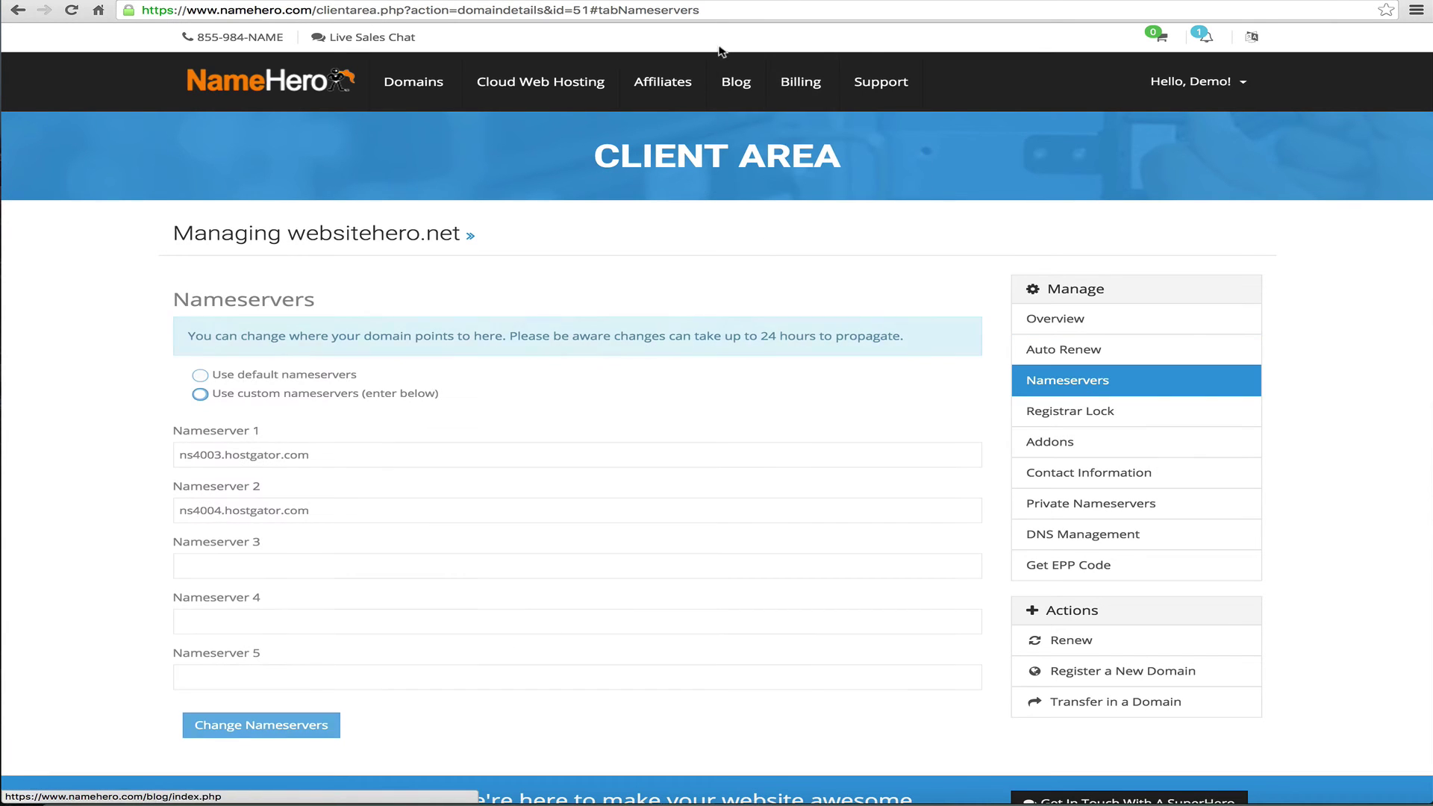
{"action": "key", "text": "ctrl+Tab"}
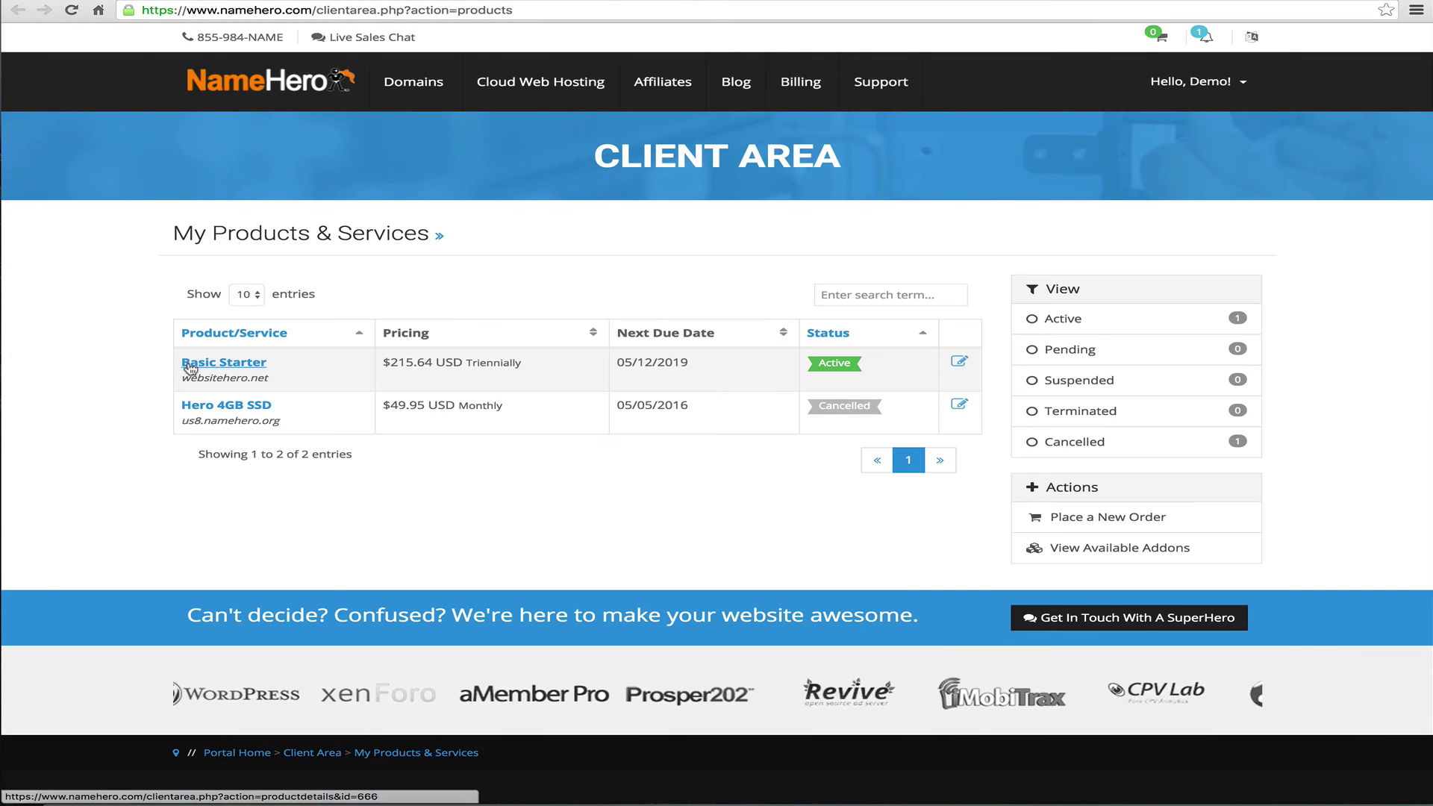
Step: Copy NS7.NAMEHERO.NET from the Basic Starter hosting details
{"action": "left_click", "coordinate": [190, 365]}
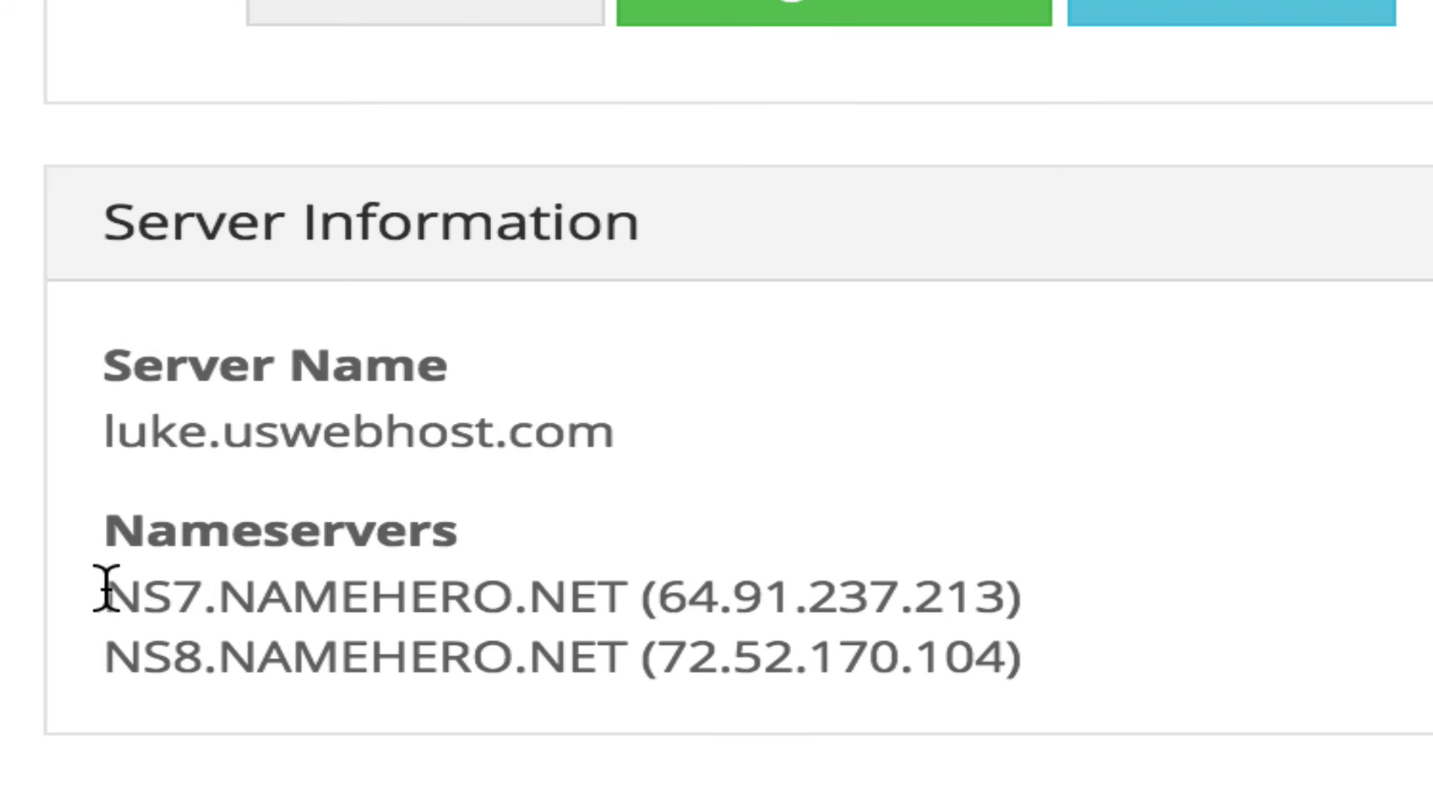
{"action": "left_click_drag", "start_coordinate": [189, 533], "coordinate": [311, 530]}
{"action": "left_click_drag", "start_coordinate": [596, 586], "coordinate": [618, 584]}
{"action": "key", "text": "ctrl+c"}
{"action": "key", "text": "ctrl+Tab"}
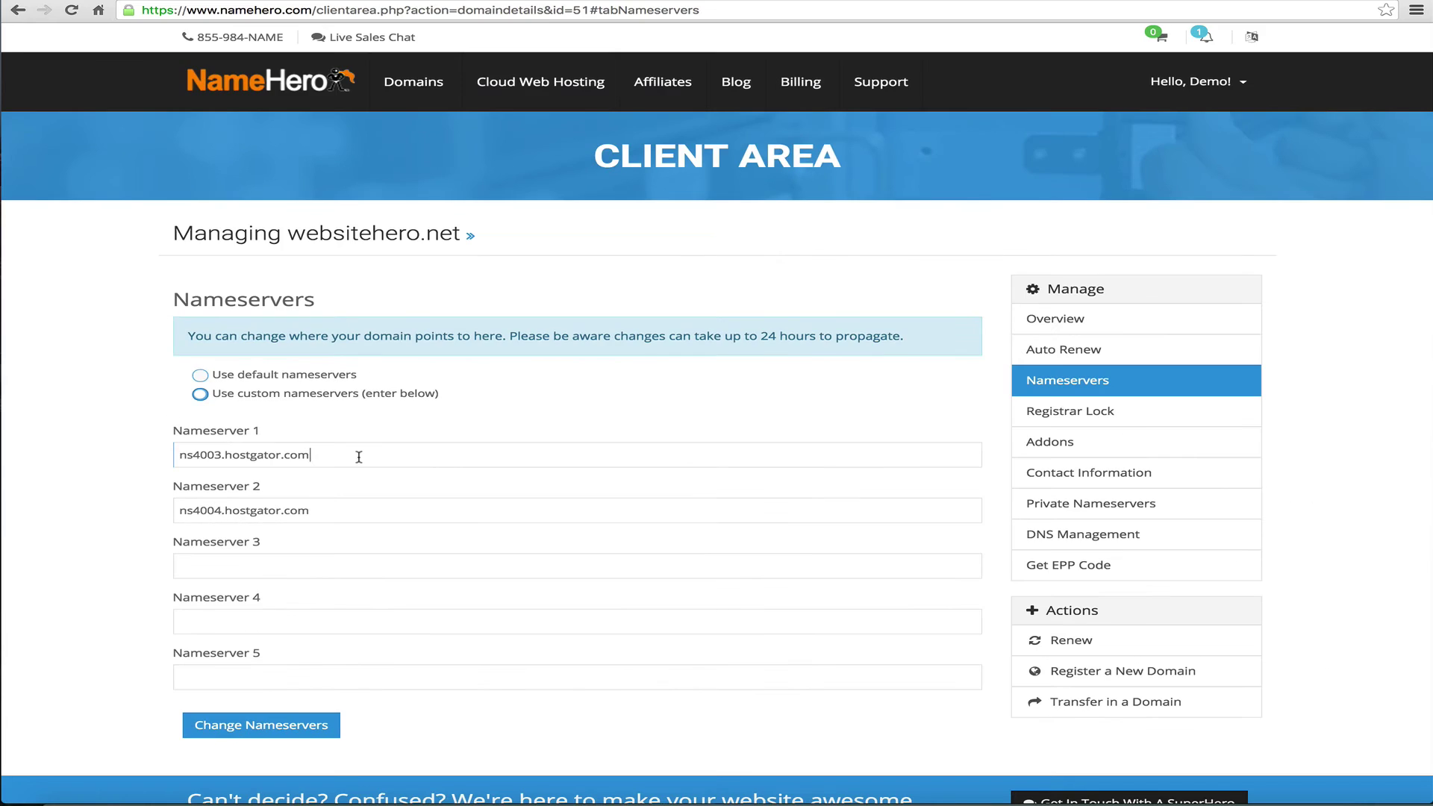
Step: Replace the old nameservers with NS7.NAMEHERO.NET and NS8.NAMEHERO.NET and save them
{"action": "left_click_drag", "start_coordinate": [355, 455], "coordinate": [62, 457]}
{"action": "key", "text": "ctrl+v"}
{"action": "left_click_drag", "start_coordinate": [335, 514], "coordinate": [123, 482]}
{"action": "key", "text": "ctrl+v"}
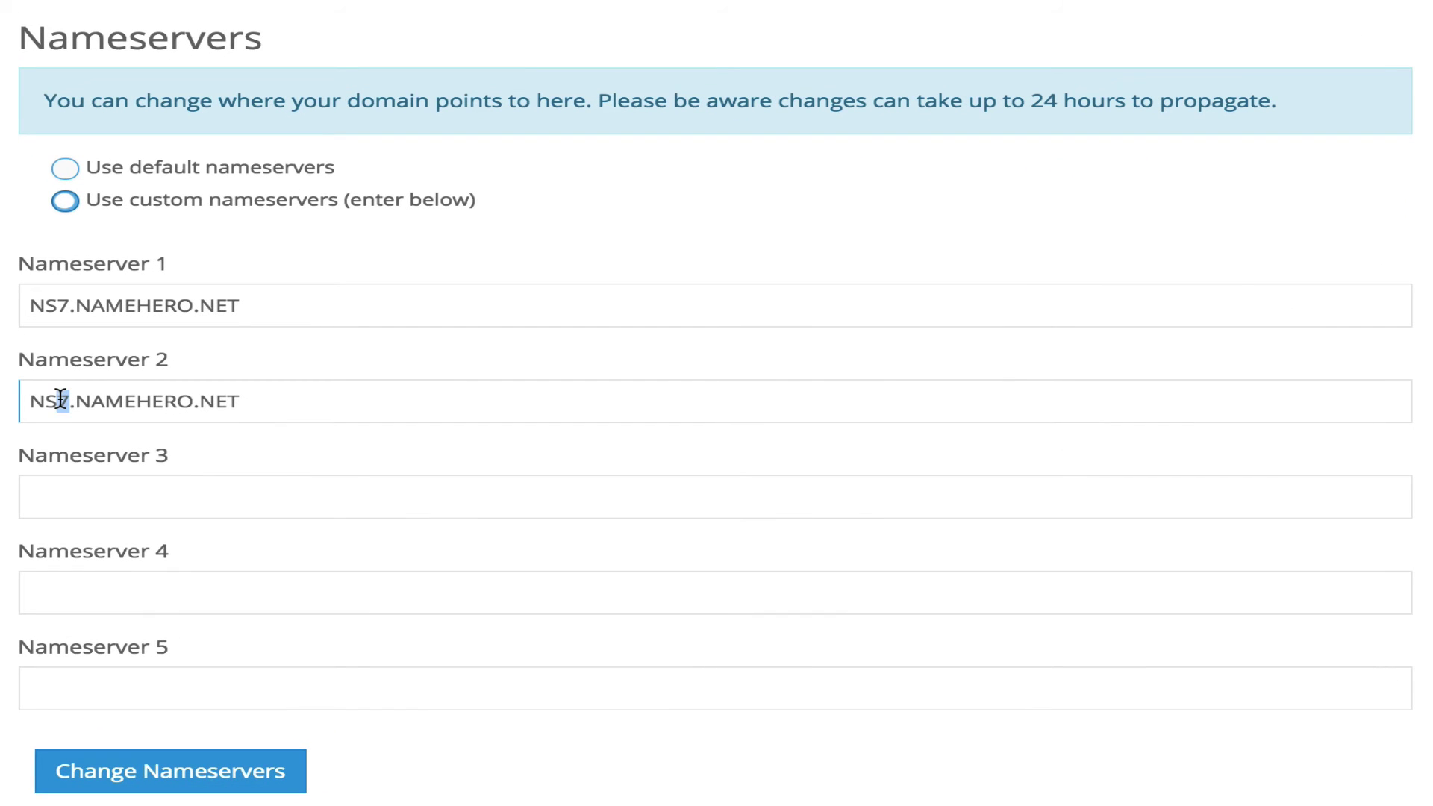
{"action": "type", "text": "8"}
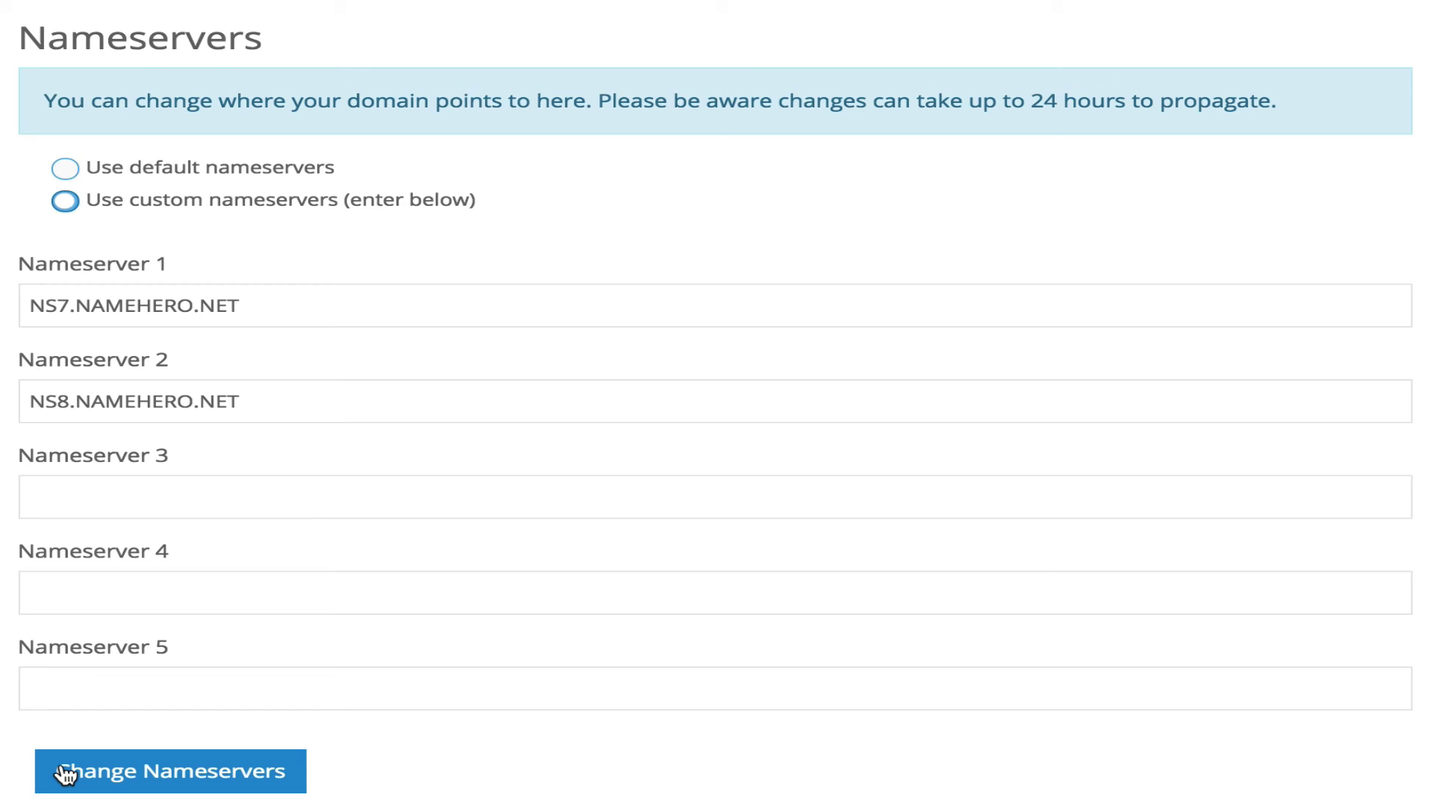
{"action": "left_click", "coordinate": [65, 775]}
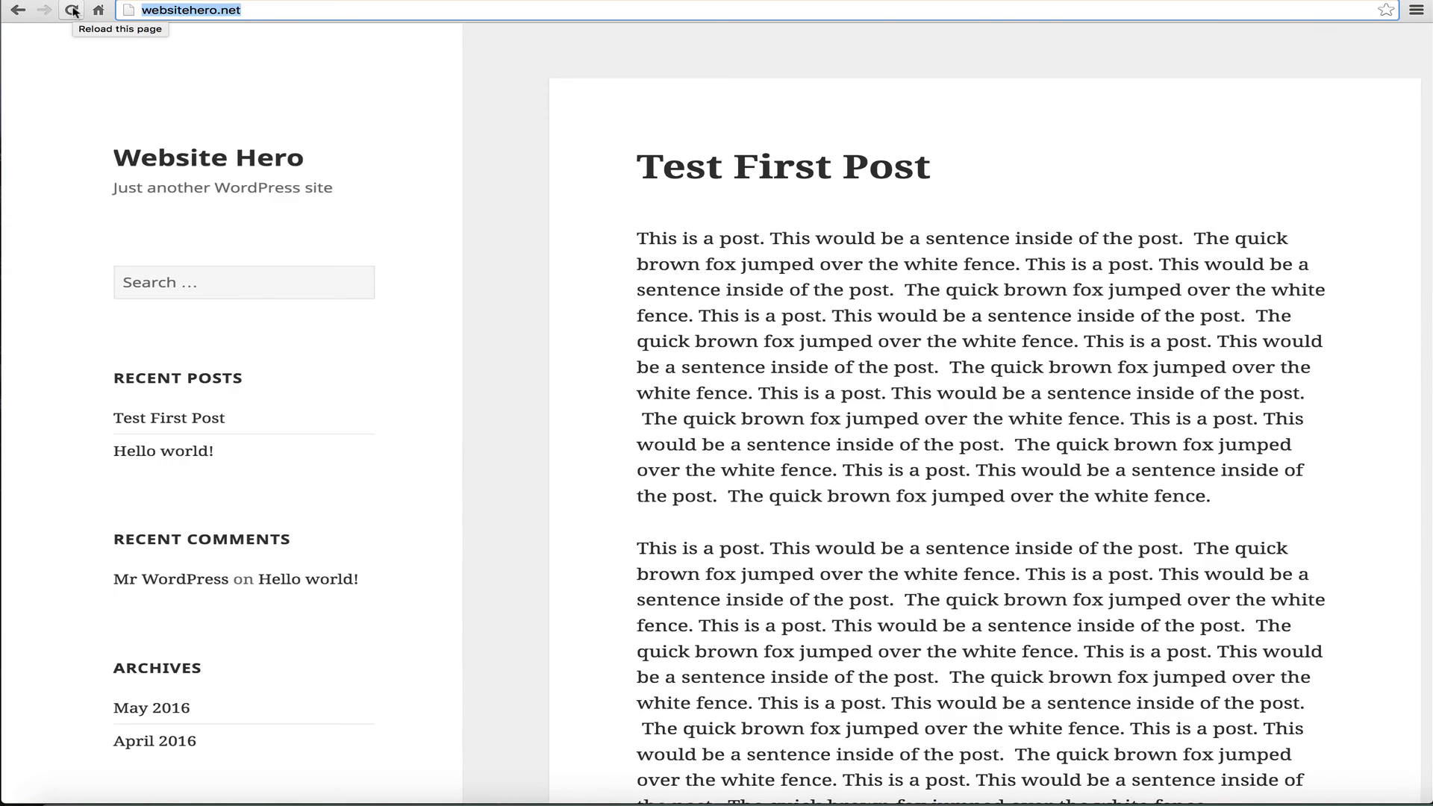
{"action": "left_click", "coordinate": [1004, 421]}
{"action": "scroll", "coordinate": [1004, 421], "scroll_direction": "down", "scroll_amount": 10}
{"action": "scroll", "coordinate": [1002, 420], "scroll_direction": "up", "scroll_amount": 10}
{"action": "scroll", "coordinate": [1007, 414], "scroll_direction": "up", "scroll_amount": 3}
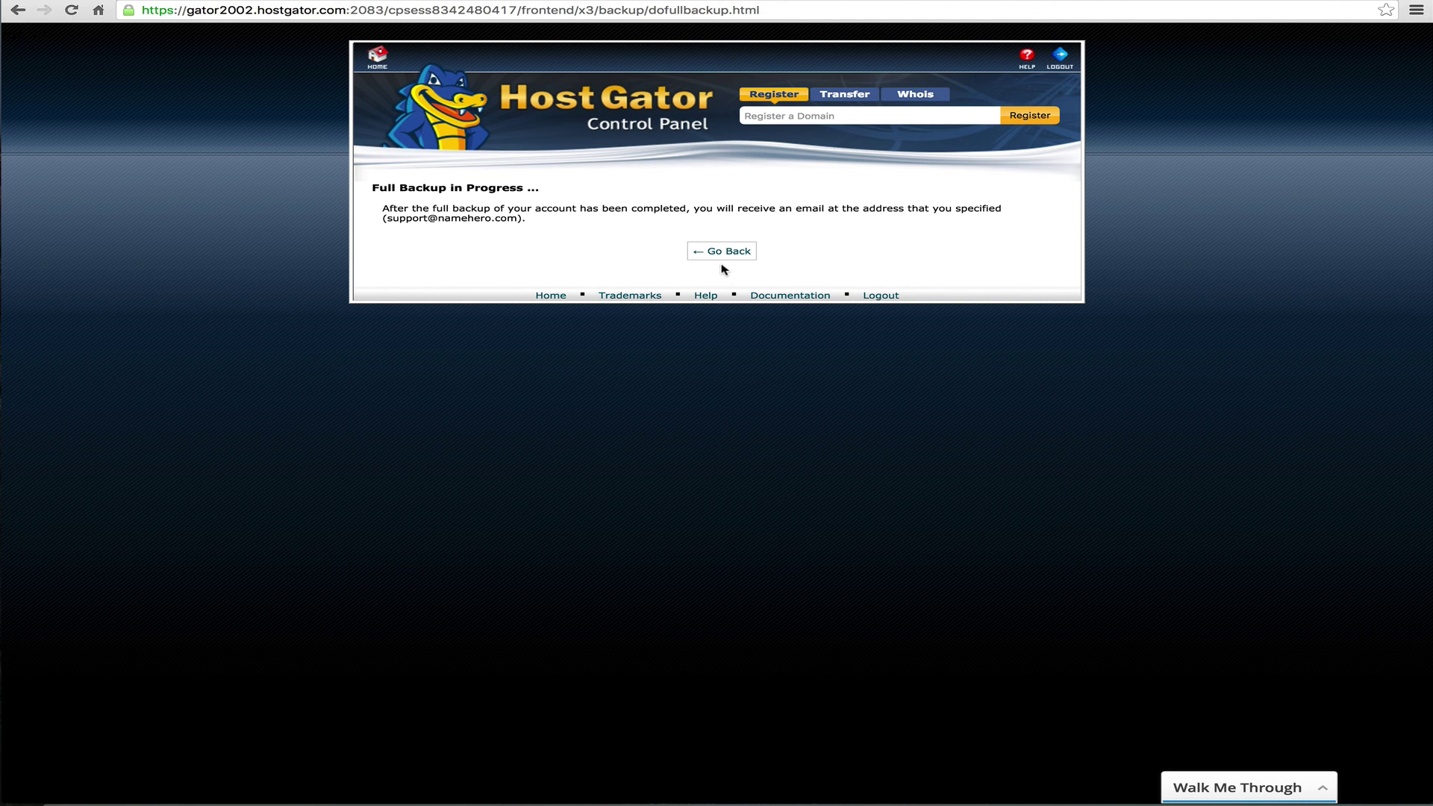
Step: Back on the full backup form, set Backup Destination to Remote FTP Server and select the Remote Server field
{"action": "left_click", "coordinate": [706, 249]}
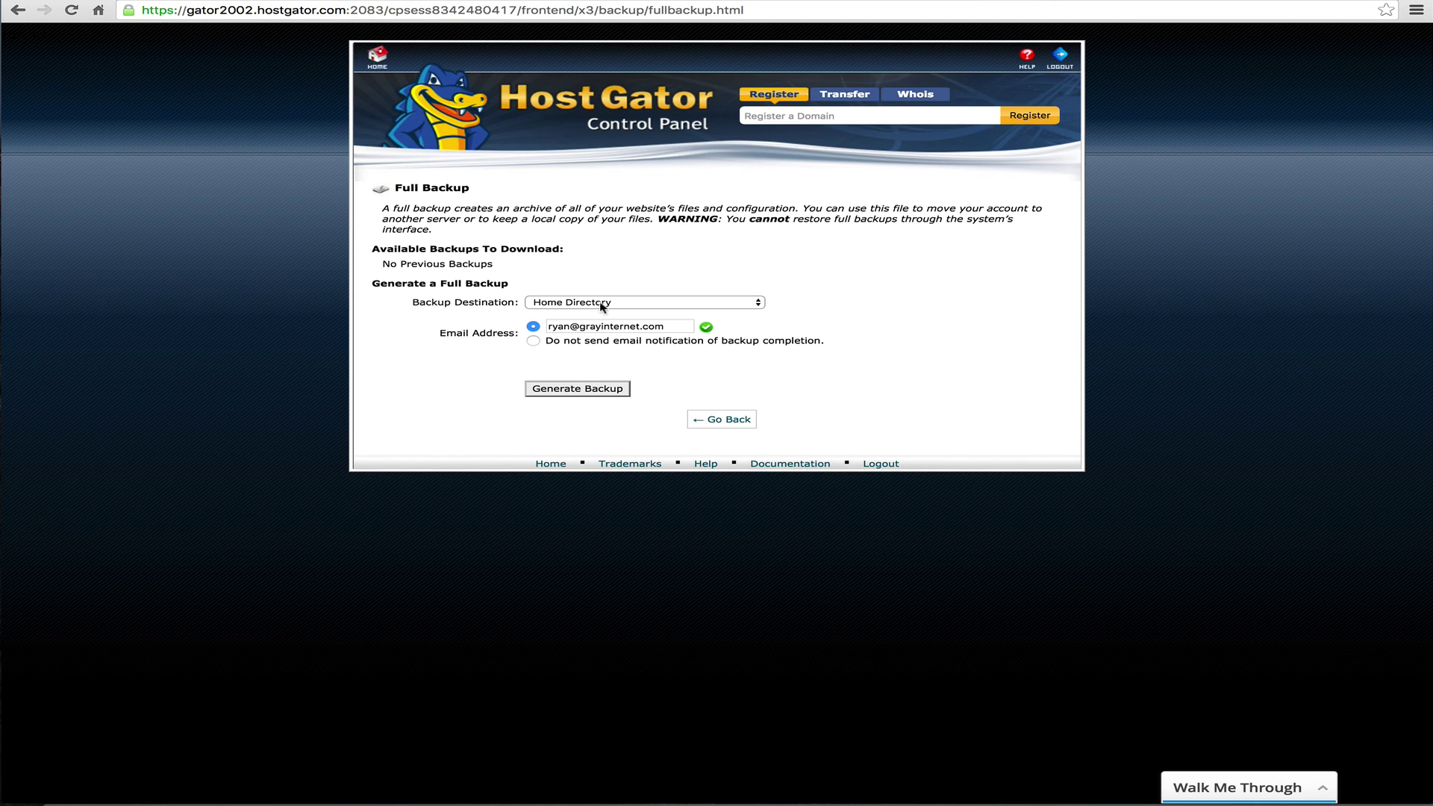
{"action": "left_click", "coordinate": [601, 303]}
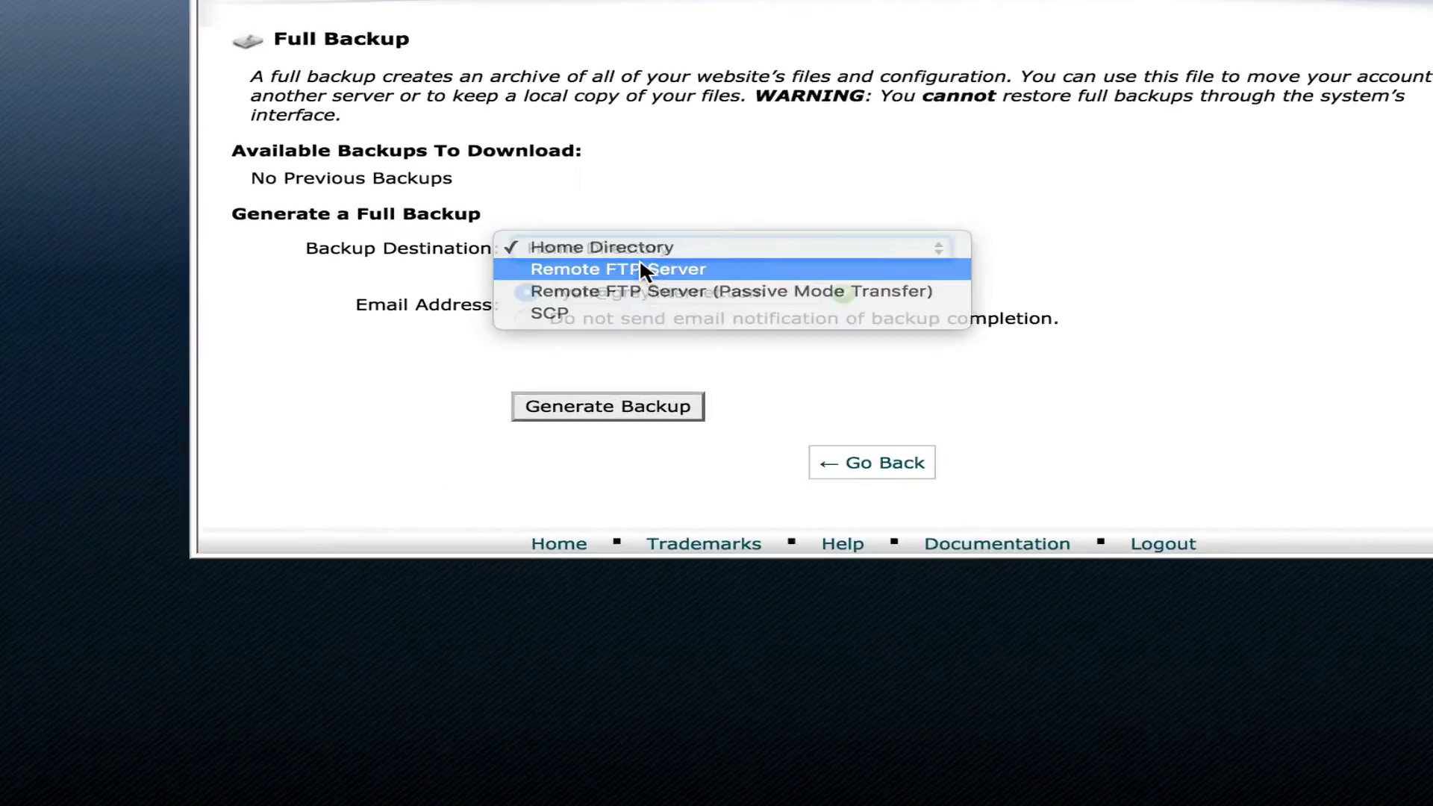
{"action": "left_click", "coordinate": [597, 314]}
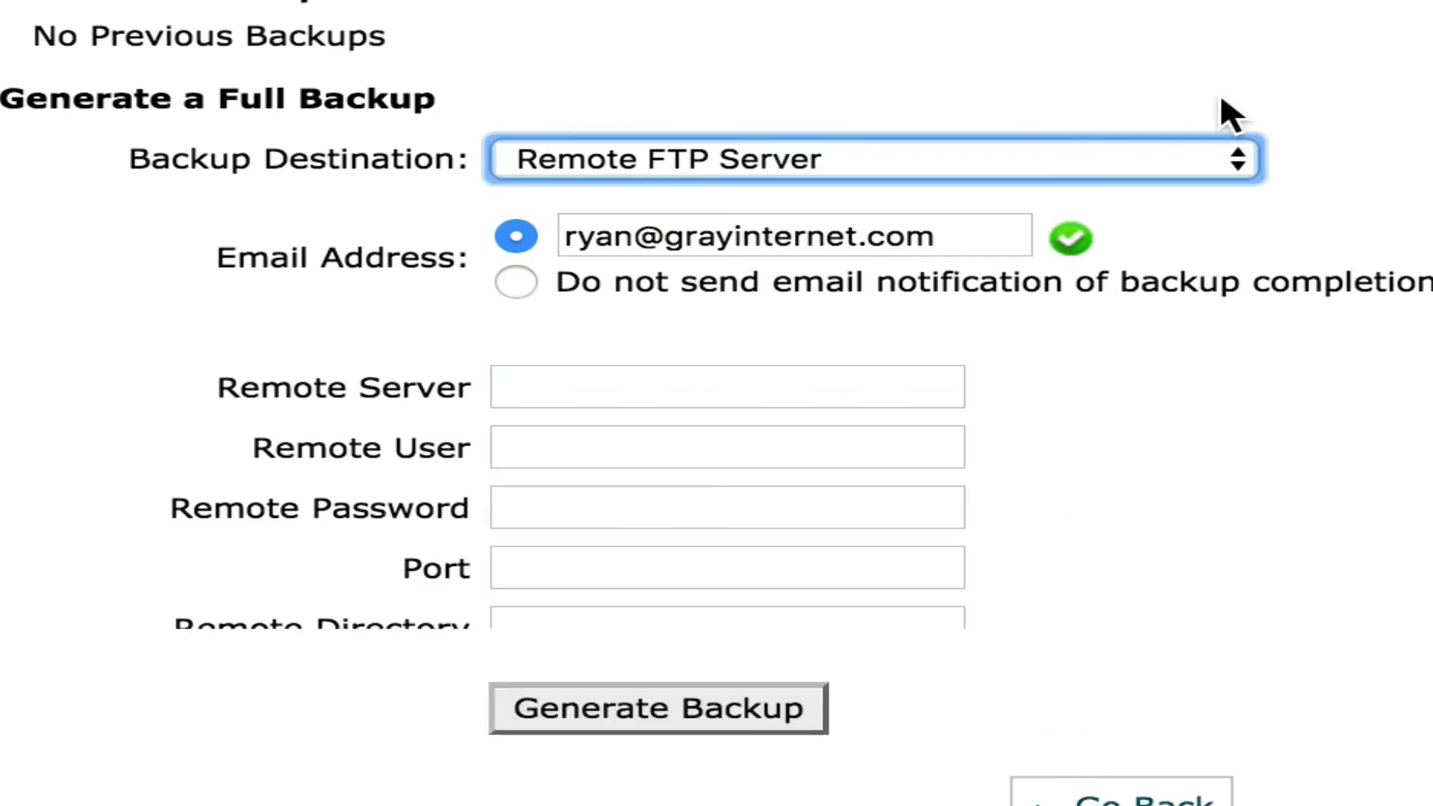
{"action": "left_click", "coordinate": [544, 384]}
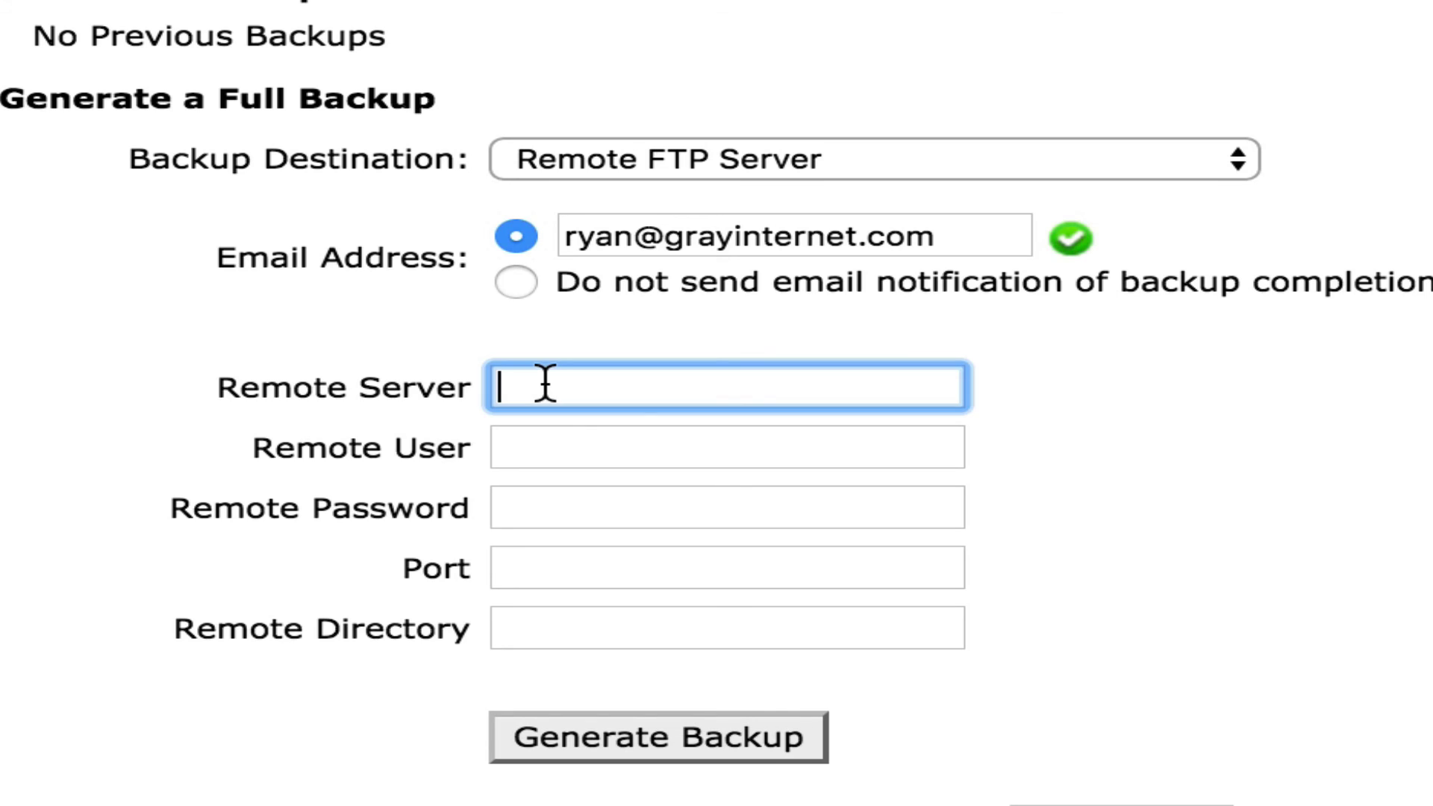